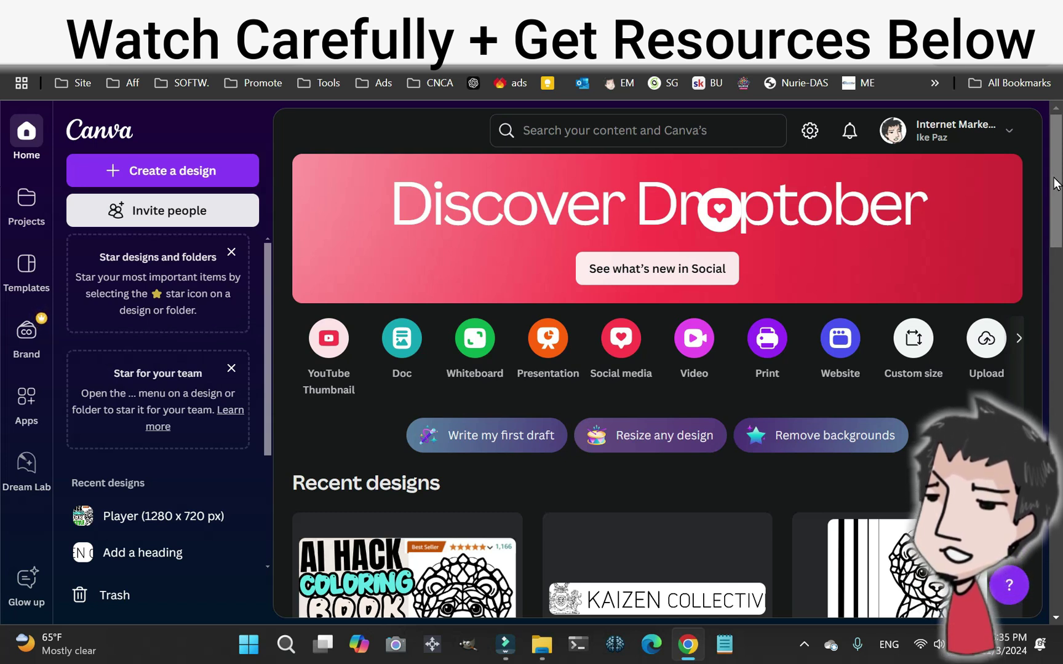
# Step: Create a blank 8.5 × 11 in portrait design from a custom size in inches
pyautogui.scroll(-2, 1055, 184)
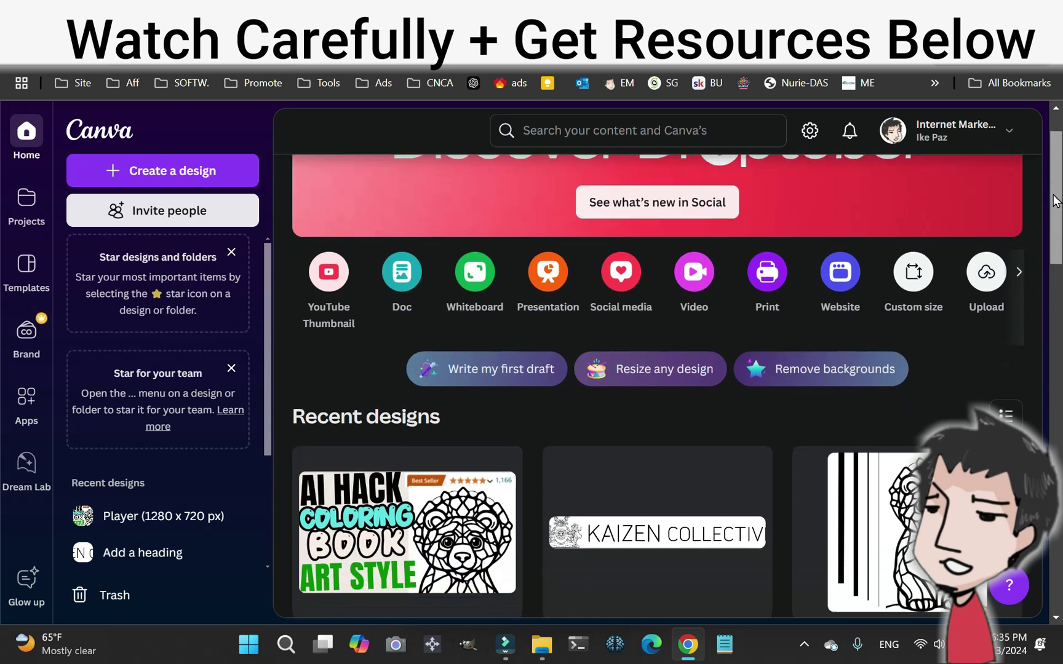
pyautogui.scroll(2, 1056, 173)
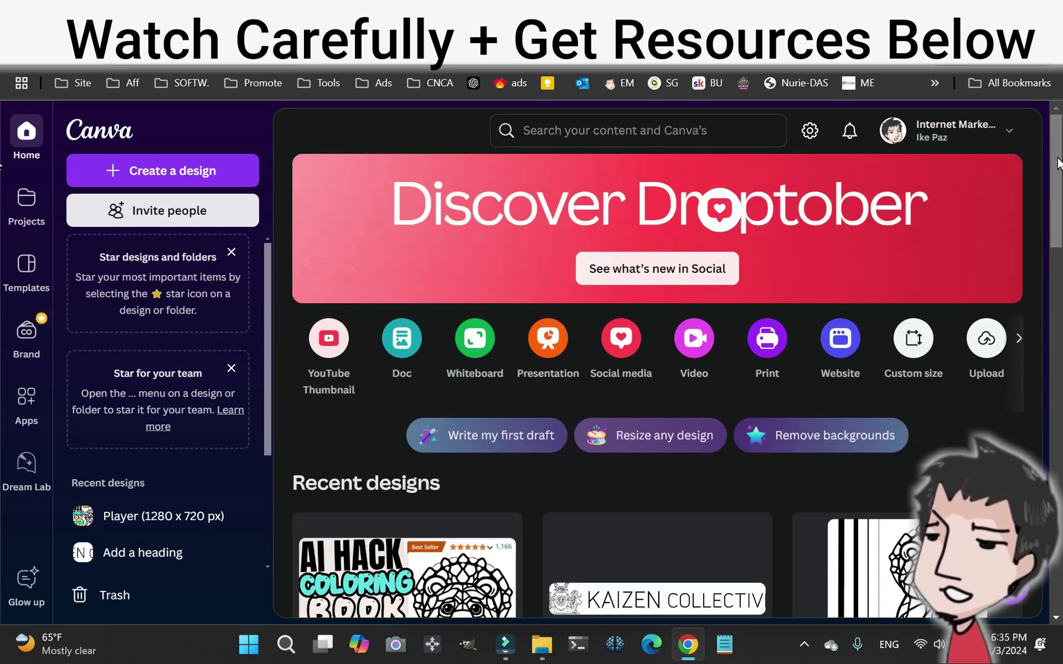
pyautogui.click(916, 340)
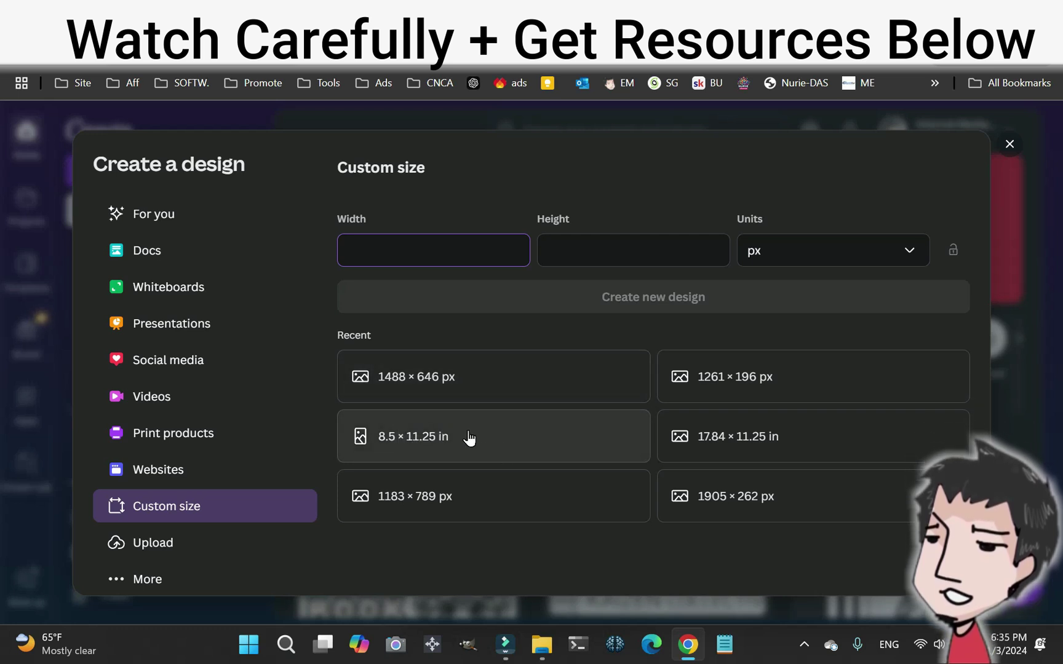
pyautogui.click(838, 258)
pyautogui.click(810, 332)
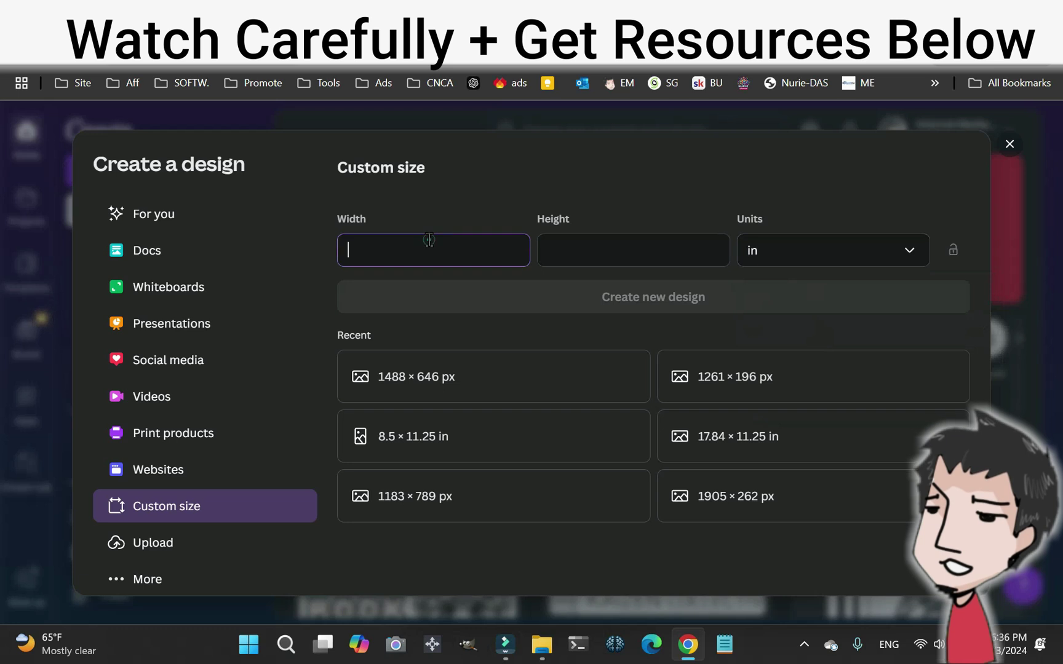
pyautogui.write('8.5')
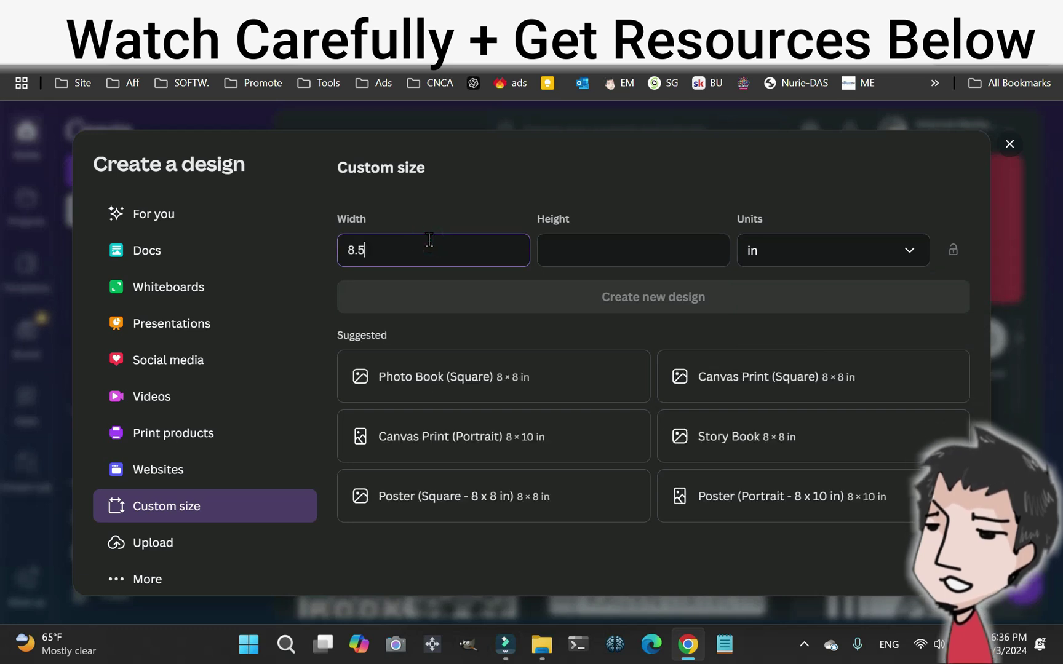
pyautogui.click(666, 245)
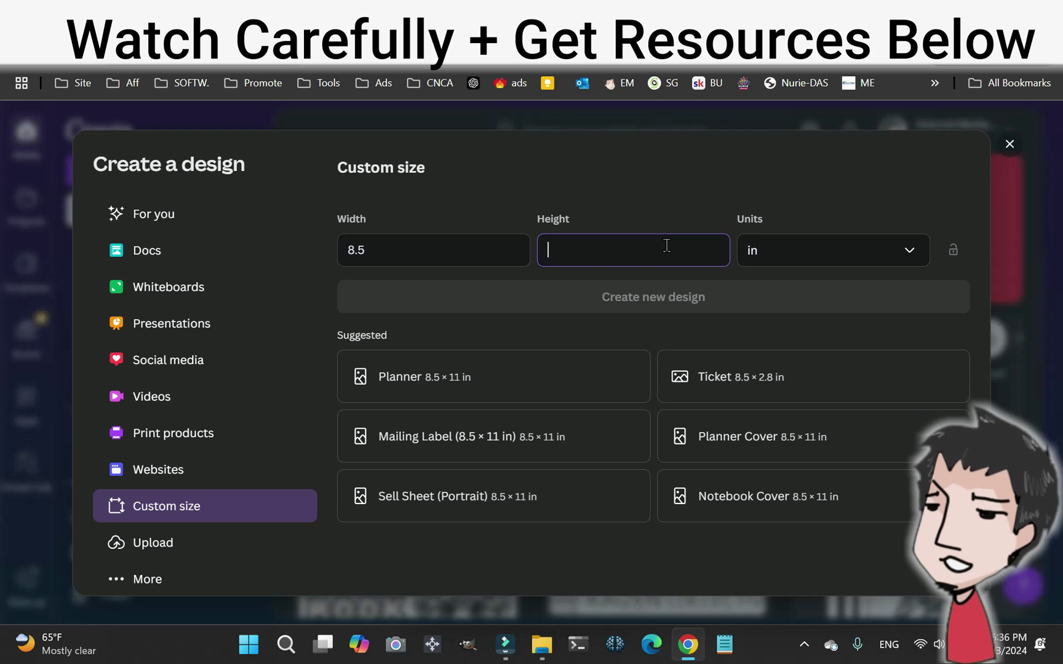
pyautogui.click(443, 442)
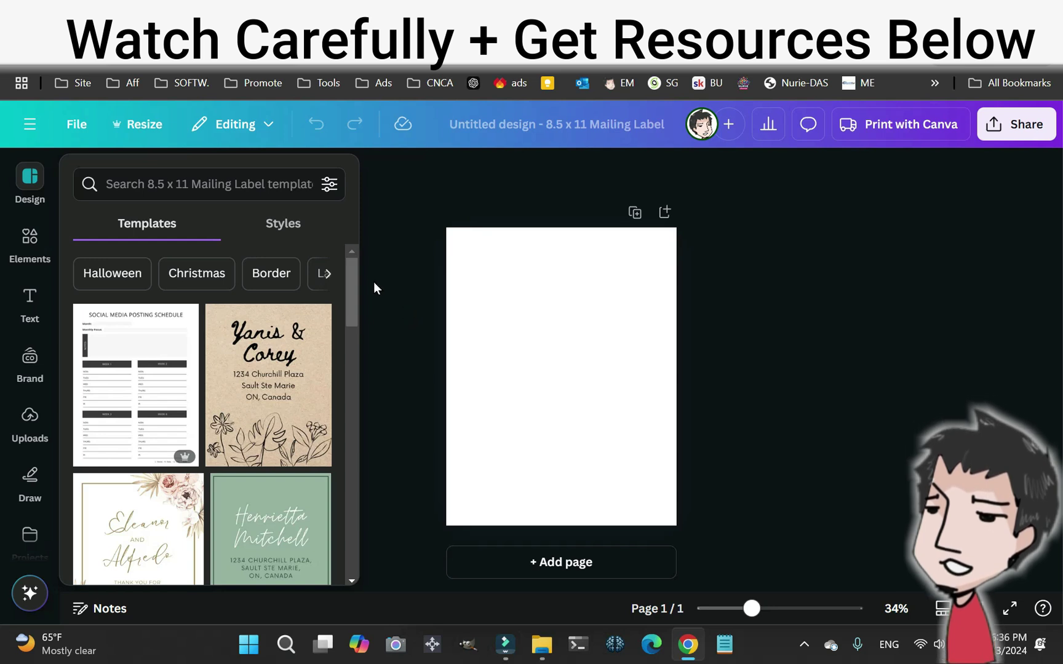
# Step: Add a heading text box and set its font to OH-OKEY Regular
pyautogui.click(23, 310)
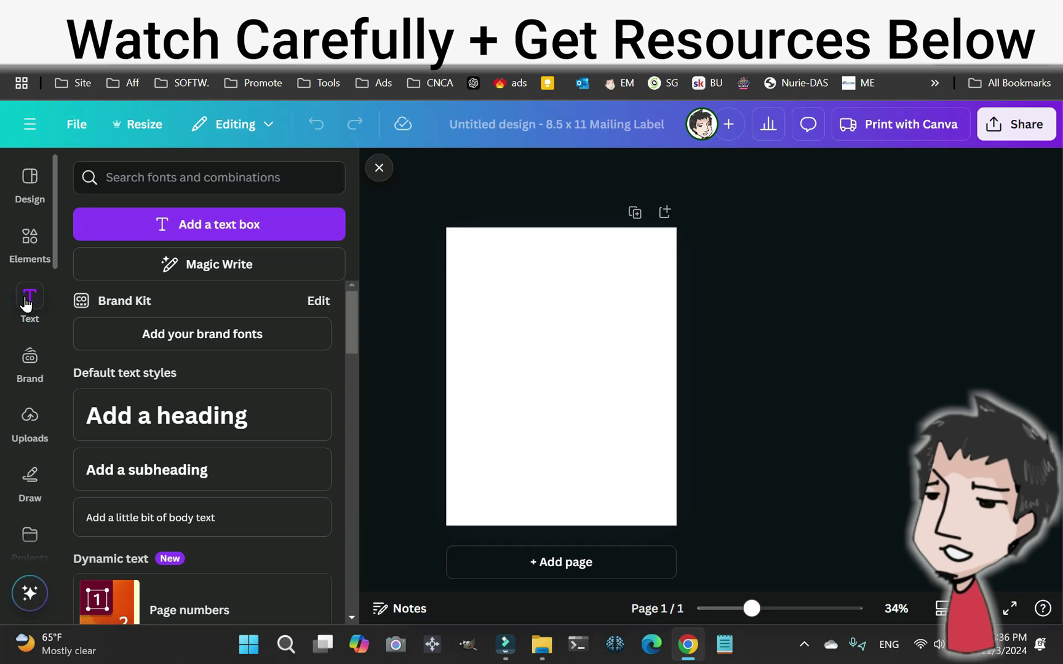
pyautogui.click(198, 422)
pyautogui.click(527, 178)
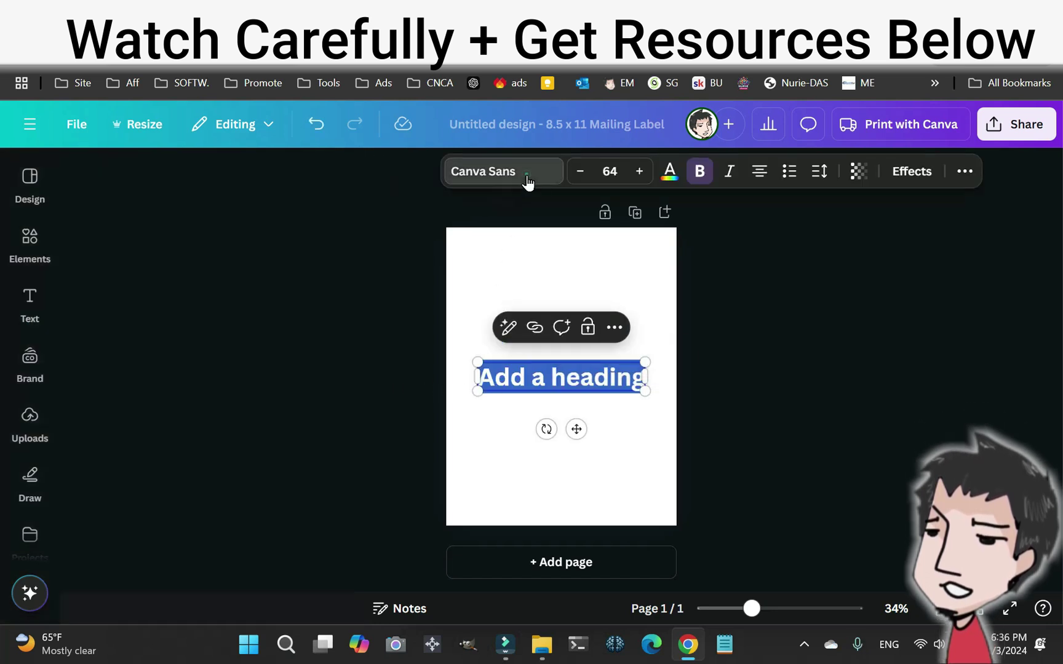
pyautogui.moveTo(352, 337); pyautogui.dragTo(352, 399)
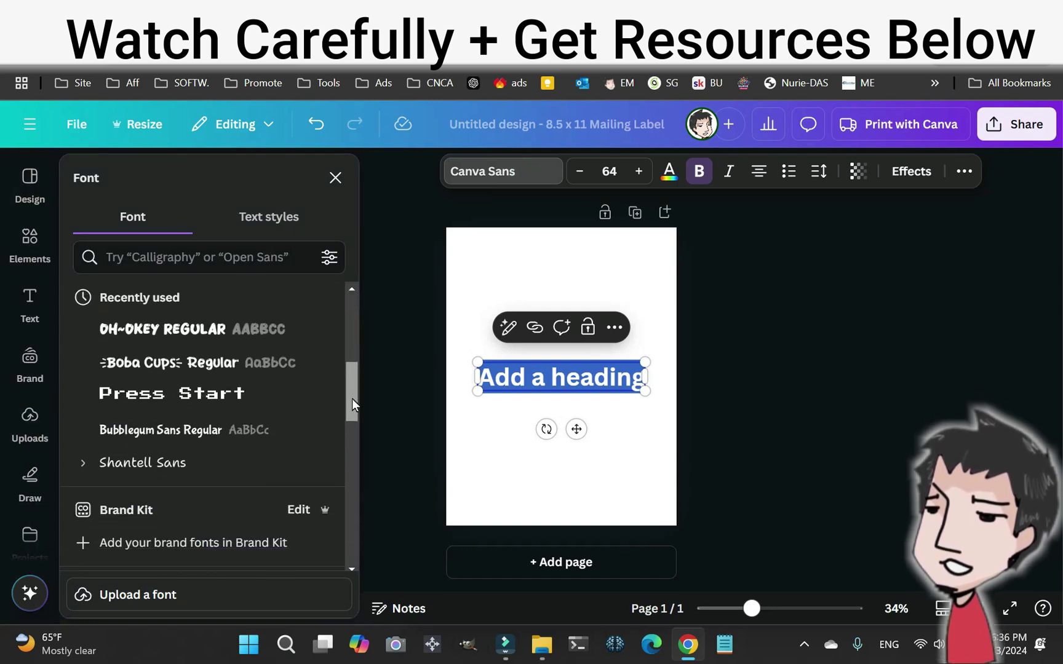
pyautogui.click(190, 341)
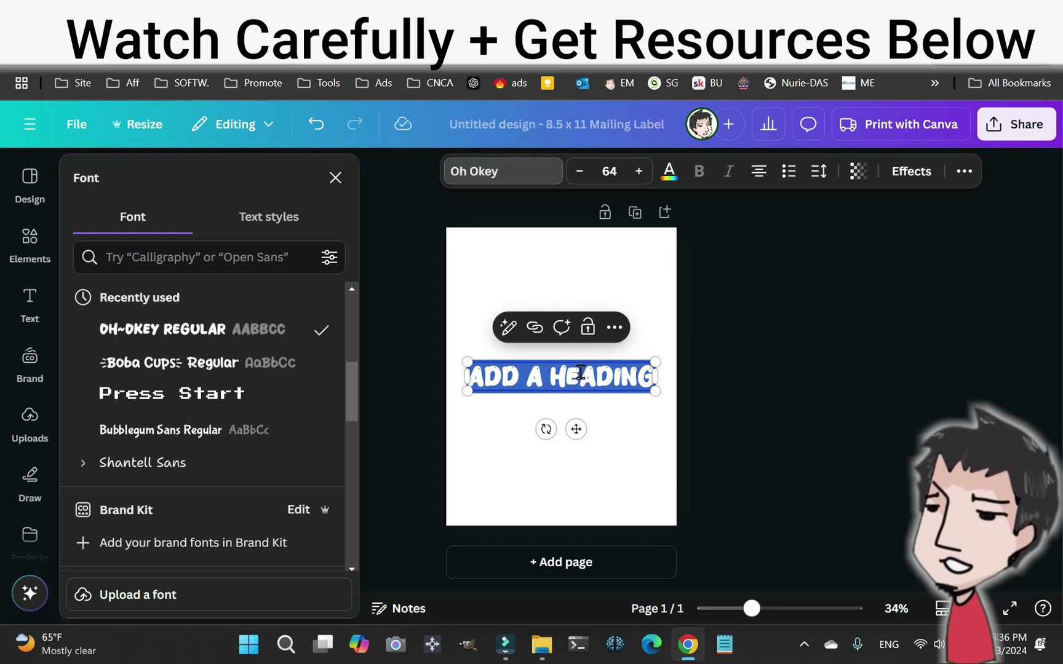
# Step: Type 'GNOMES FROM THE FORREST' as the heading and shrink it to fit one line
pyautogui.write('GN')
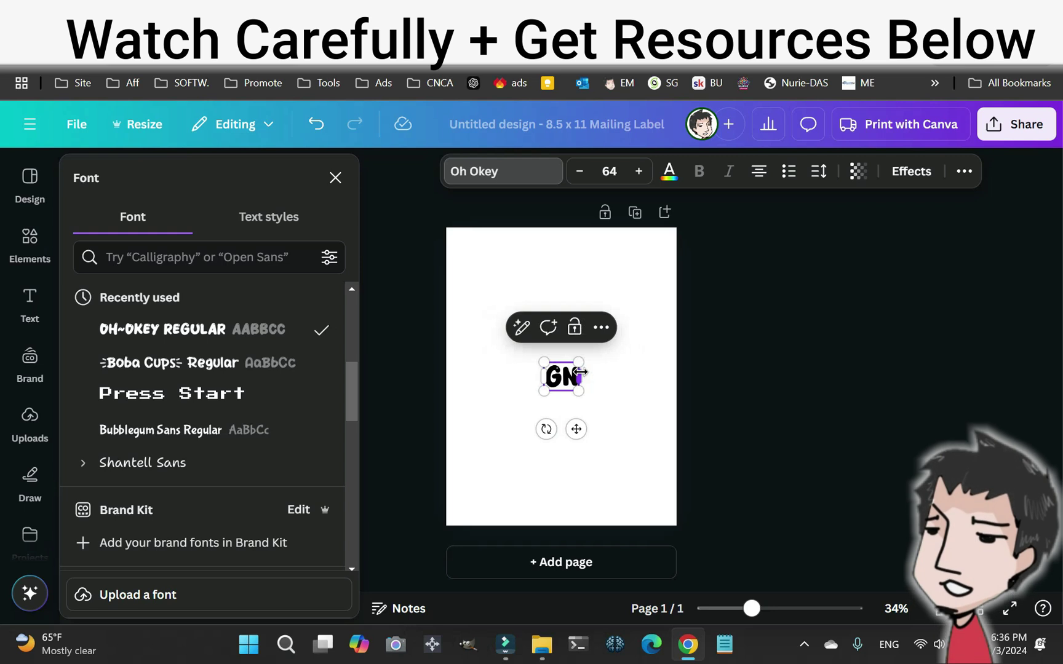
pyautogui.write('OMES FROM THE FORR')
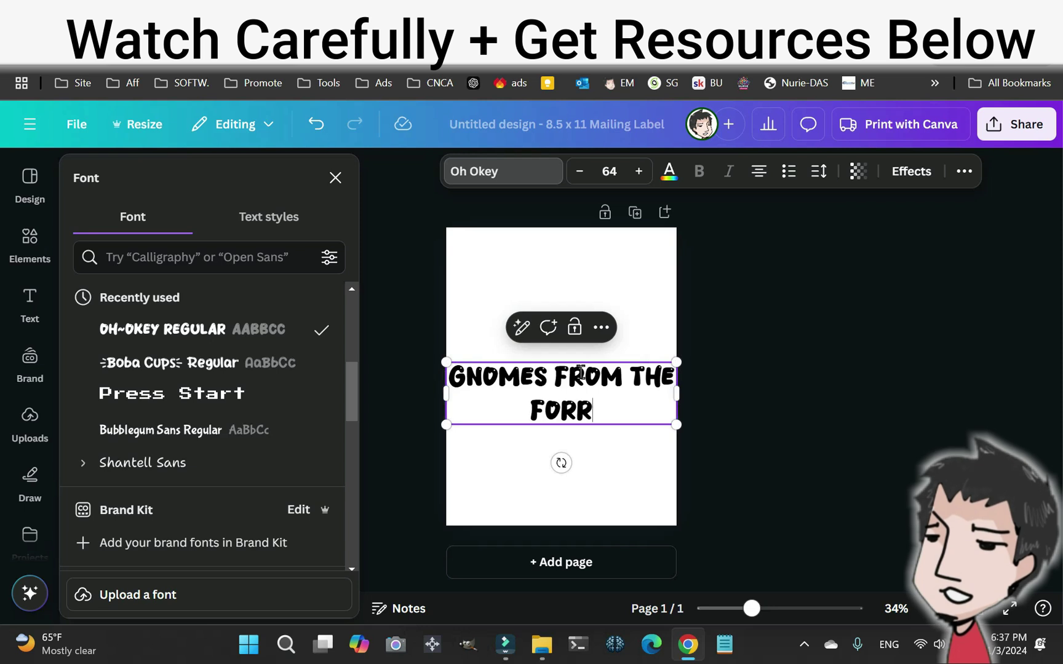
pyautogui.write('EST')
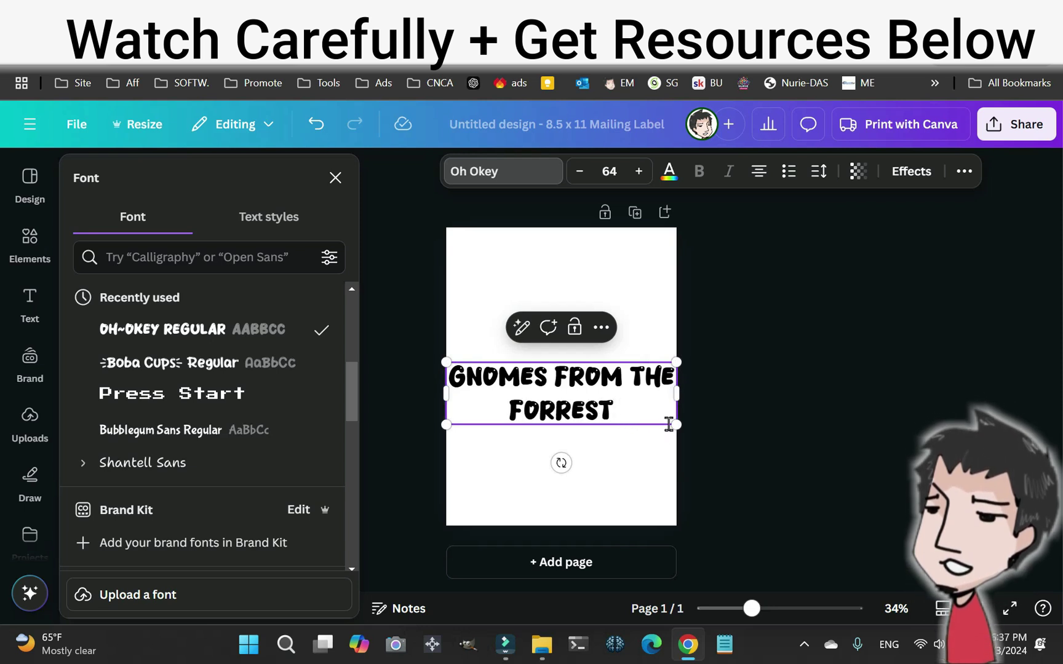
pyautogui.moveTo(675, 425); pyautogui.dragTo(647, 401)
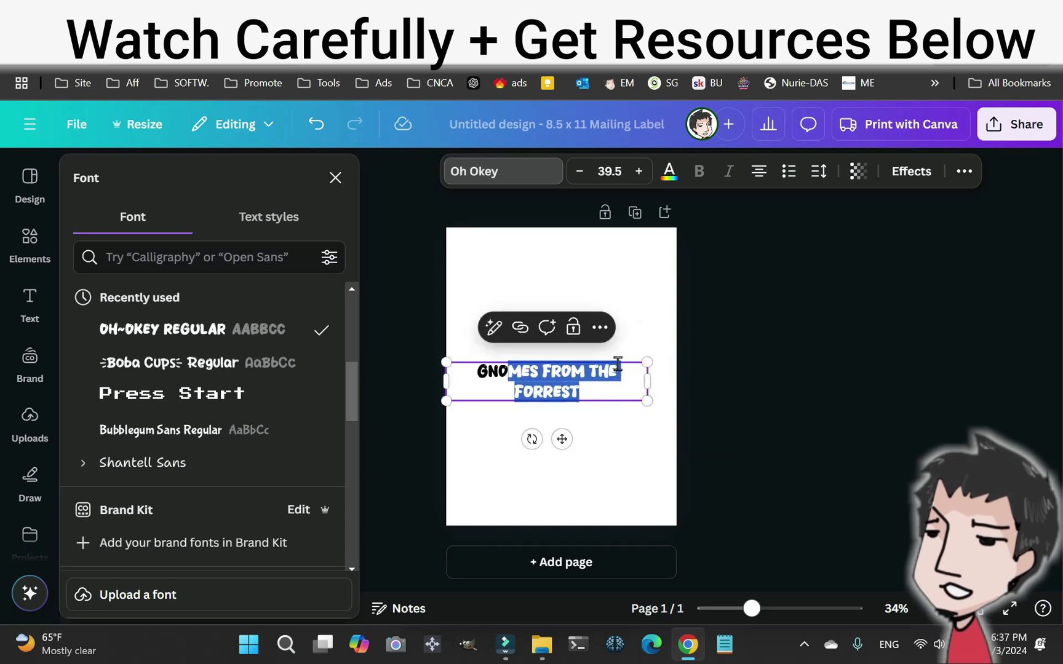
pyautogui.click(581, 174)
pyautogui.click(581, 174)
pyautogui.click(581, 175)
pyautogui.click(581, 175)
pyautogui.click(421, 298)
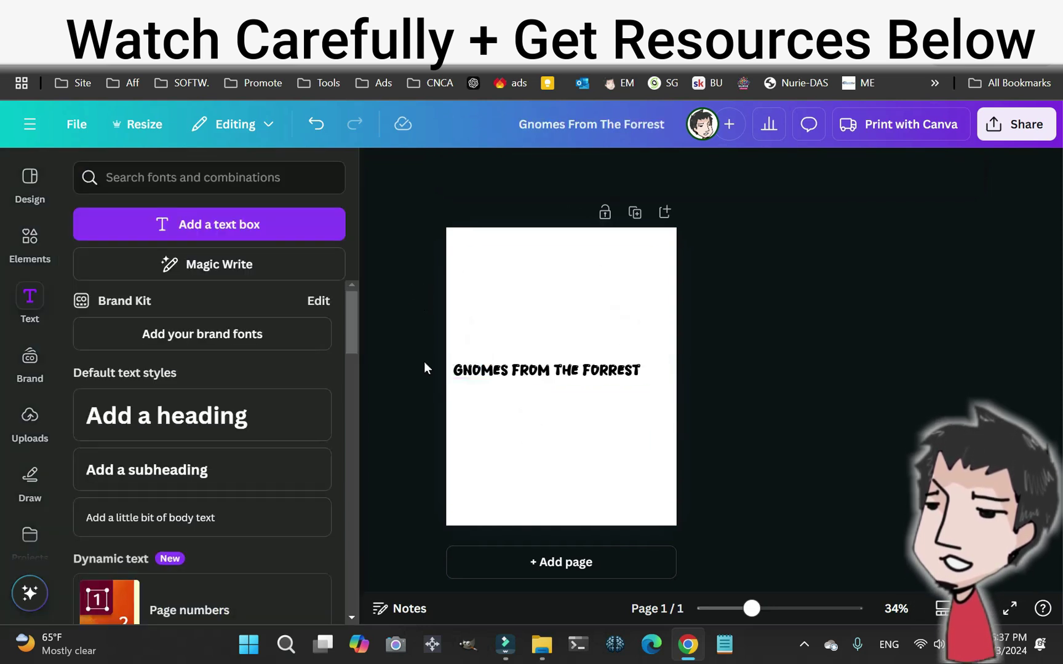
# Step: Move the title up to the page top and make its font slightly smaller
pyautogui.moveTo(532, 357); pyautogui.dragTo(545, 260)
pyautogui.click(581, 171)
pyautogui.click(581, 172)
pyautogui.click(543, 340)
pyautogui.click(411, 320)
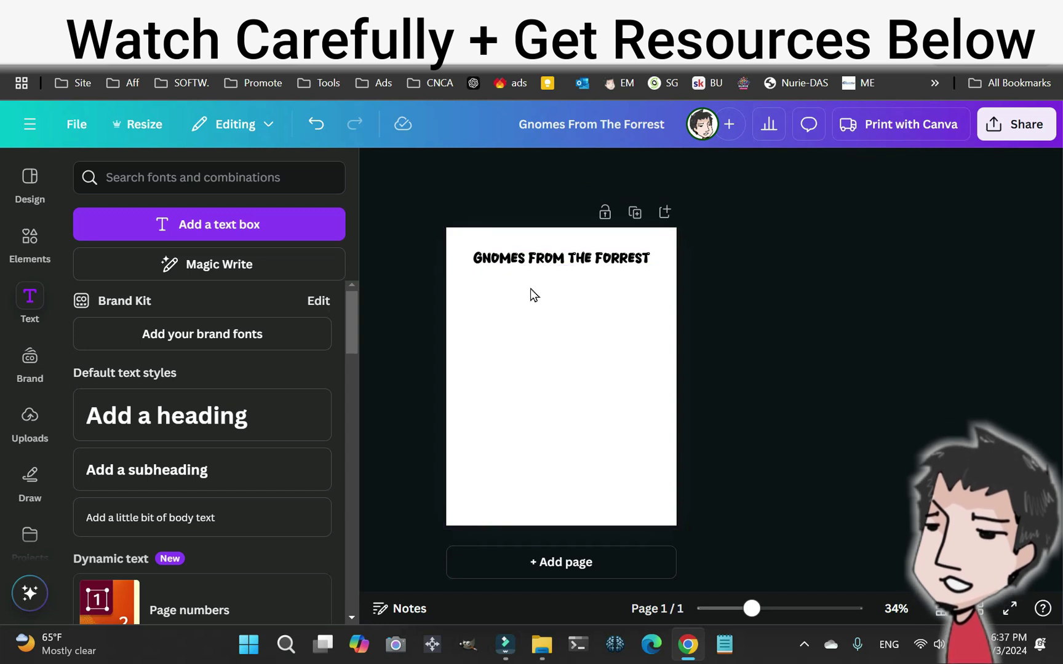
pyautogui.click(532, 269)
pyautogui.moveTo(533, 268)
pyautogui.mouseDown()
pyautogui.moveTo(529, 260)
pyautogui.moveTo(529, 278)
pyautogui.moveTo(531, 259)
pyautogui.moveTo(503, 265)
pyautogui.moveTo(548, 268)
pyautogui.moveTo(532, 264)
pyautogui.mouseUp()
pyautogui.click(424, 285)
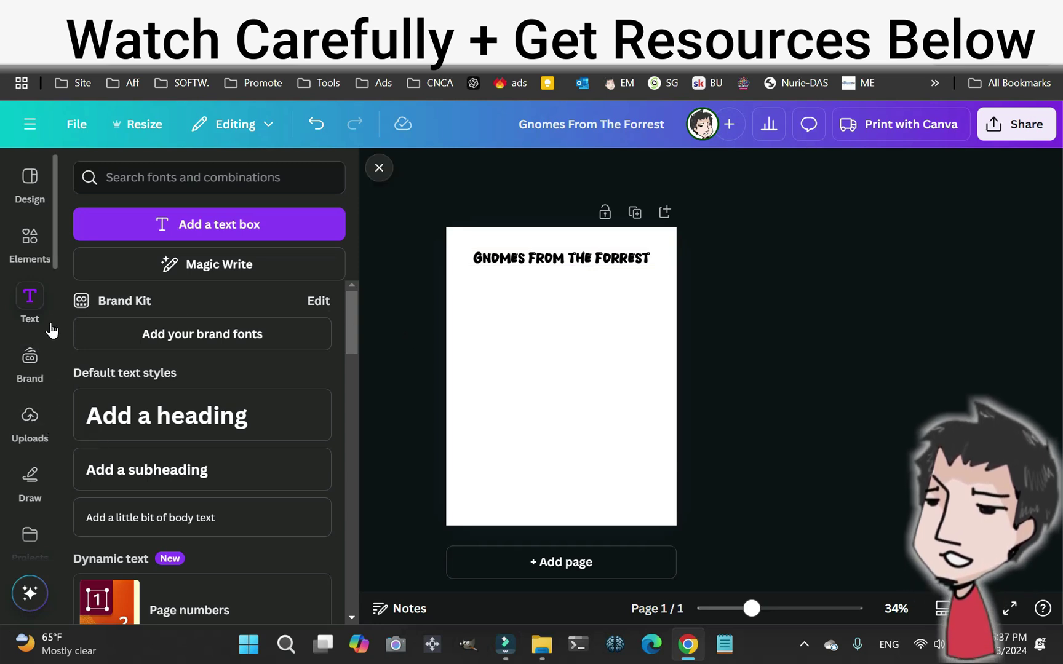
# Step: Search the Elements library for 'grid', correcting the mistyped term
pyautogui.click(37, 250)
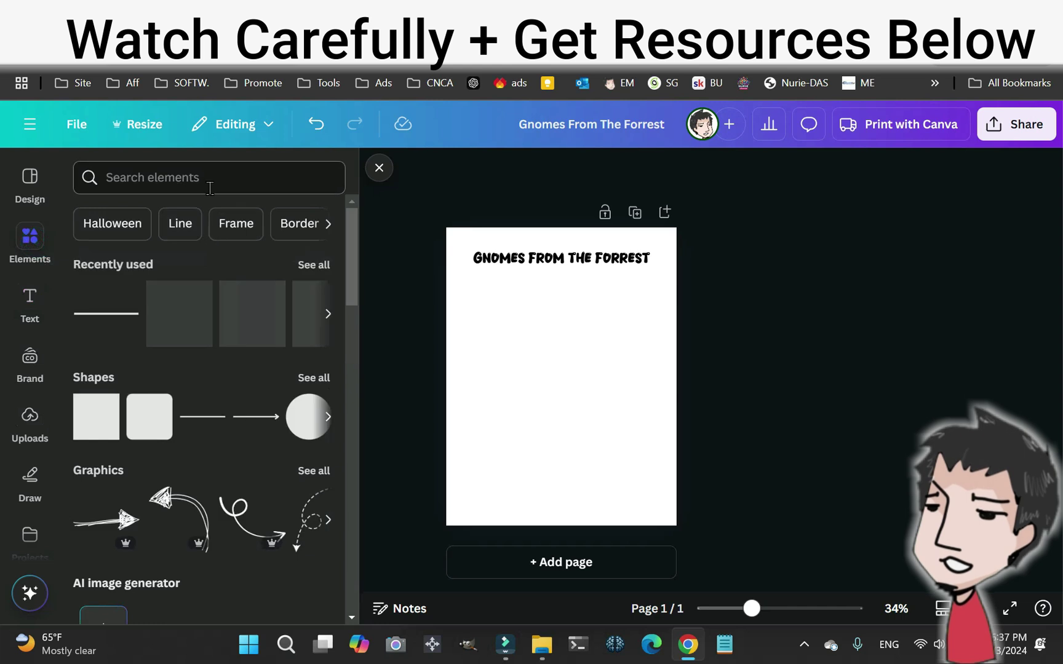
pyautogui.moveTo(349, 276); pyautogui.dragTo(348, 203)
pyautogui.click(224, 178)
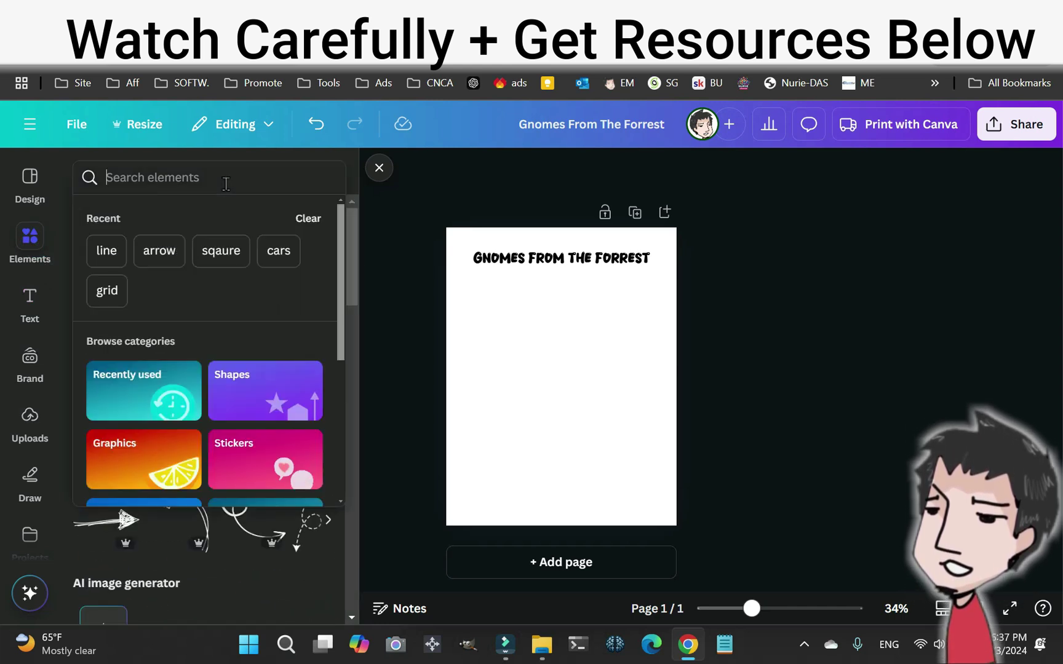
pyautogui.write('grapog')
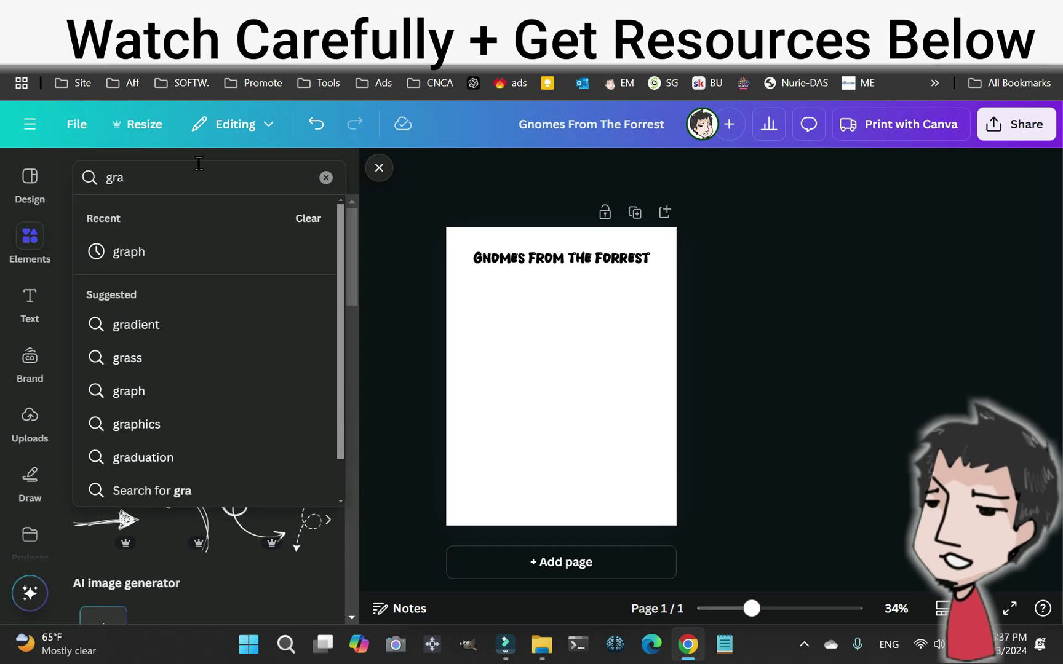
pyautogui.press('BackSpace')
pyautogui.press('BackSpace')
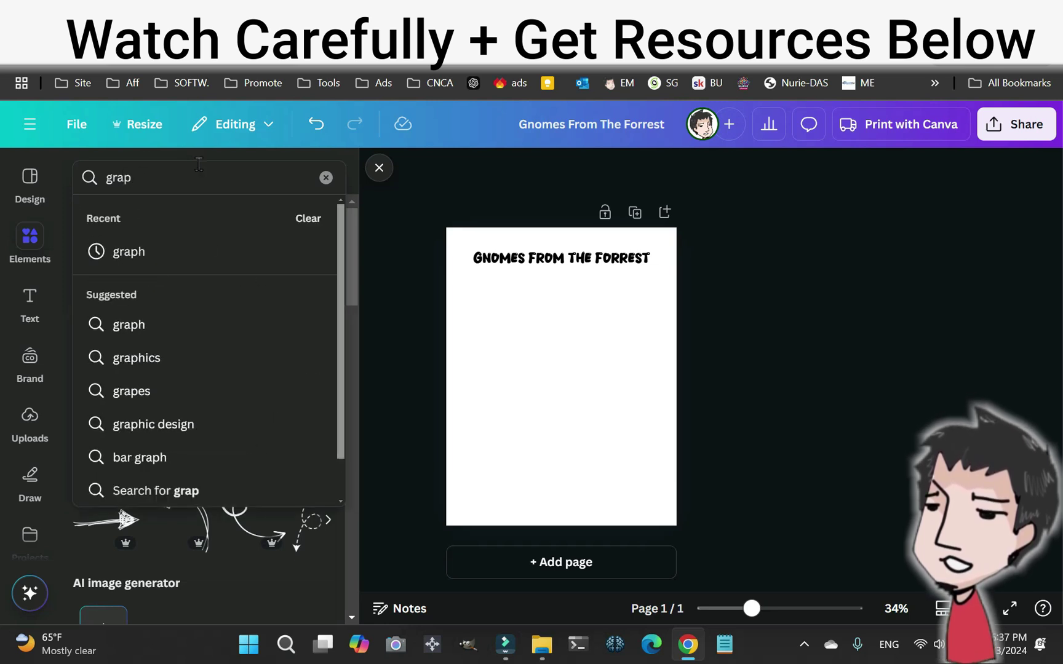
pyautogui.write('ph')
pyautogui.press('BackSpace')
pyautogui.press('BackSpace')
pyautogui.press('BackSpace')
pyautogui.write('id')
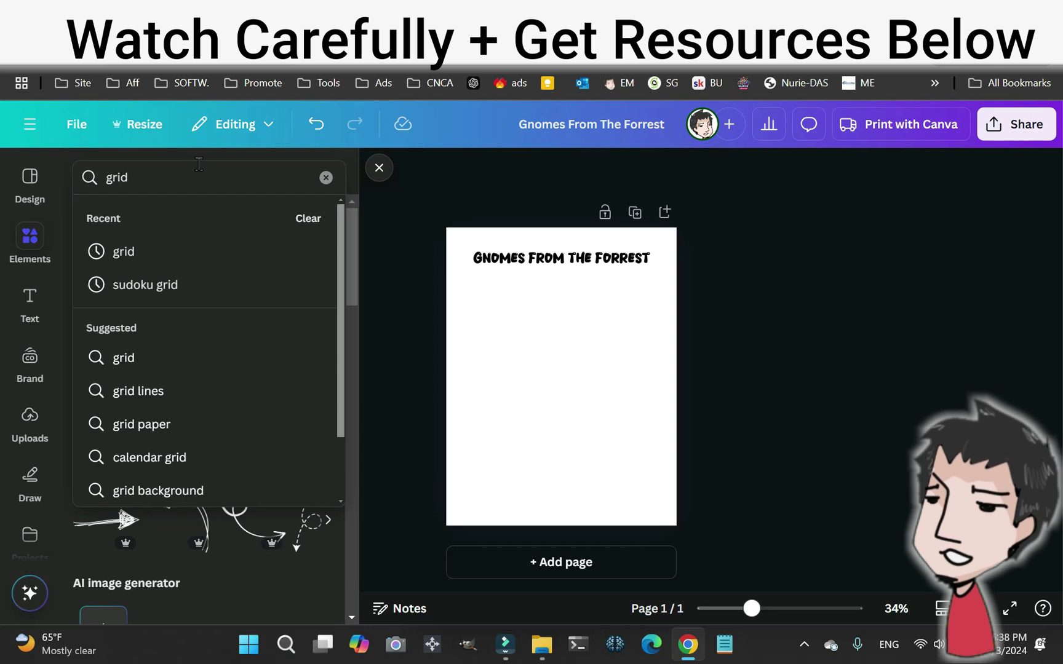
pyautogui.press('Return')
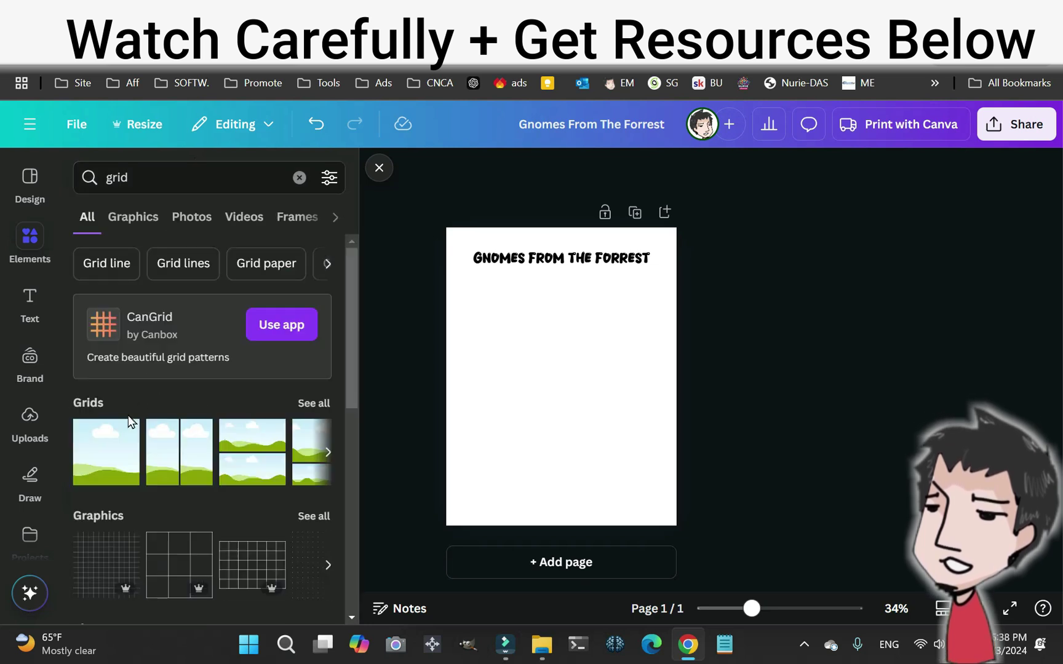
# Step: Add the first sky-and-hills grid, resize it to about 4.3 × 6.2, and centre it below the title
pyautogui.click(117, 438)
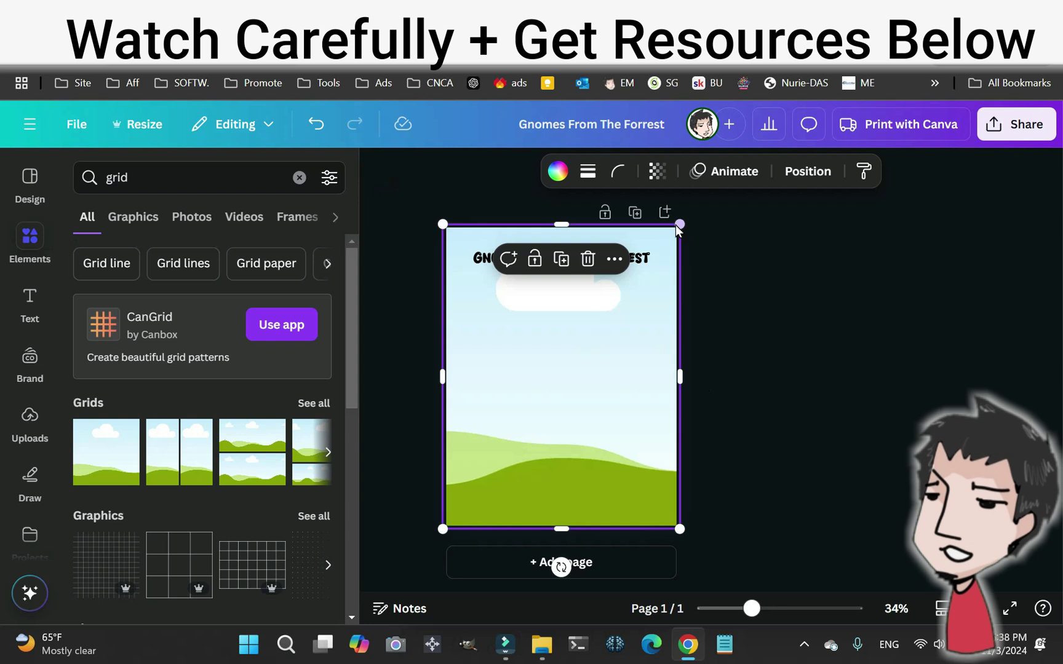
pyautogui.moveTo(679, 225); pyautogui.dragTo(589, 317)
pyautogui.moveTo(489, 436); pyautogui.dragTo(520, 384)
pyautogui.moveTo(619, 477); pyautogui.dragTo(584, 441)
pyautogui.moveTo(548, 366); pyautogui.dragTo(583, 380)
# Step: Duplicate the title, place the copy beneath it, and change it to 'By' plus the author's name
pyautogui.click(612, 265)
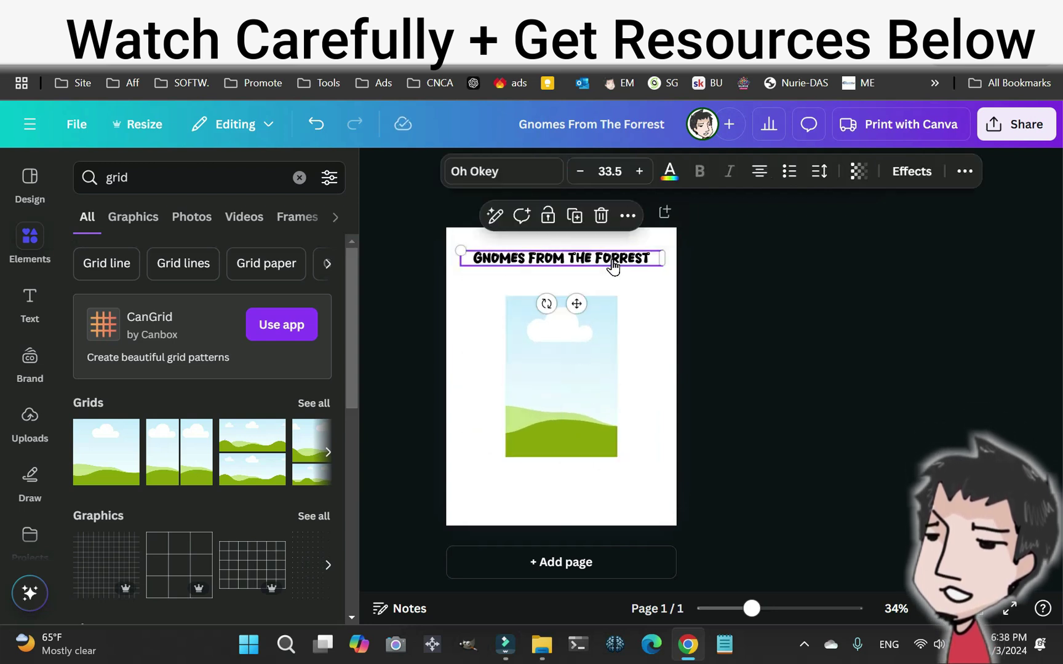
pyautogui.click(574, 215)
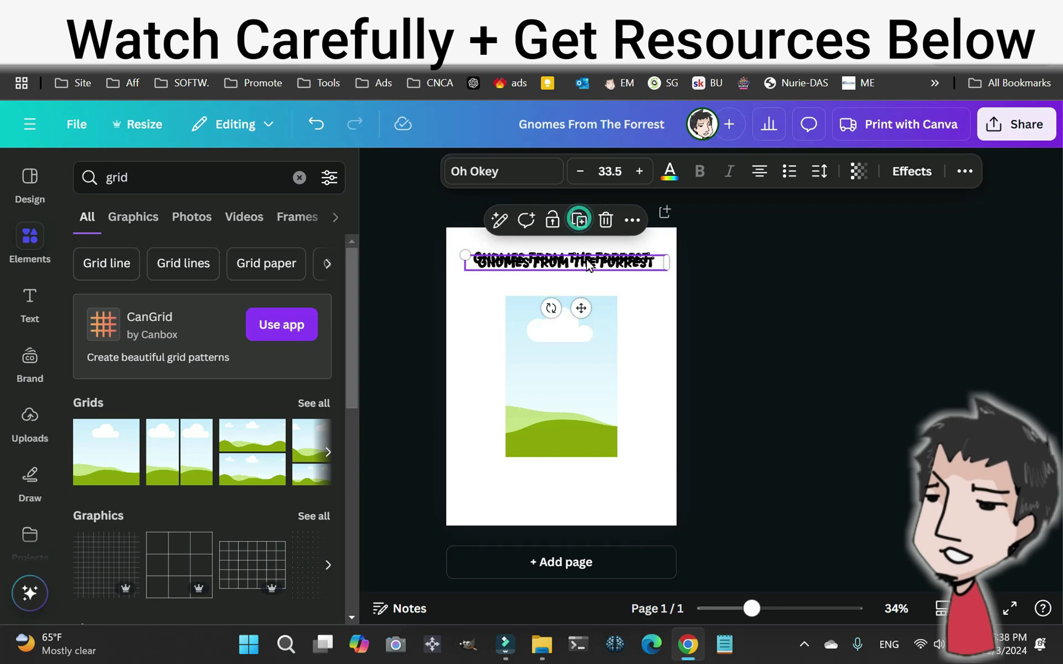
pyautogui.moveTo(588, 264); pyautogui.dragTo(584, 276)
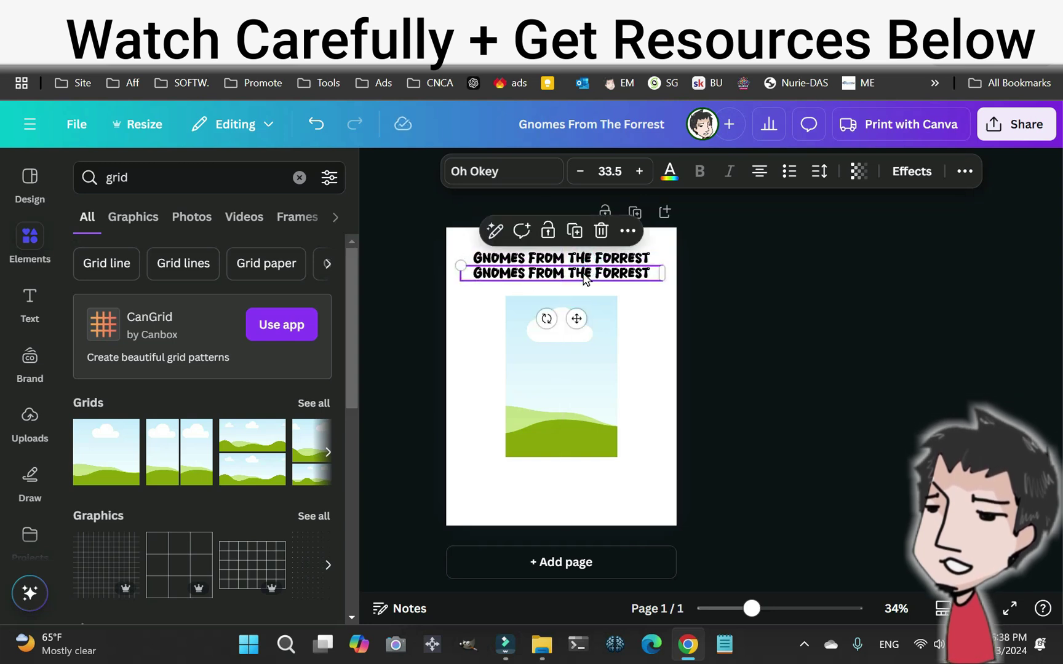
pyautogui.doubleClick(583, 274)
pyautogui.write('By ')
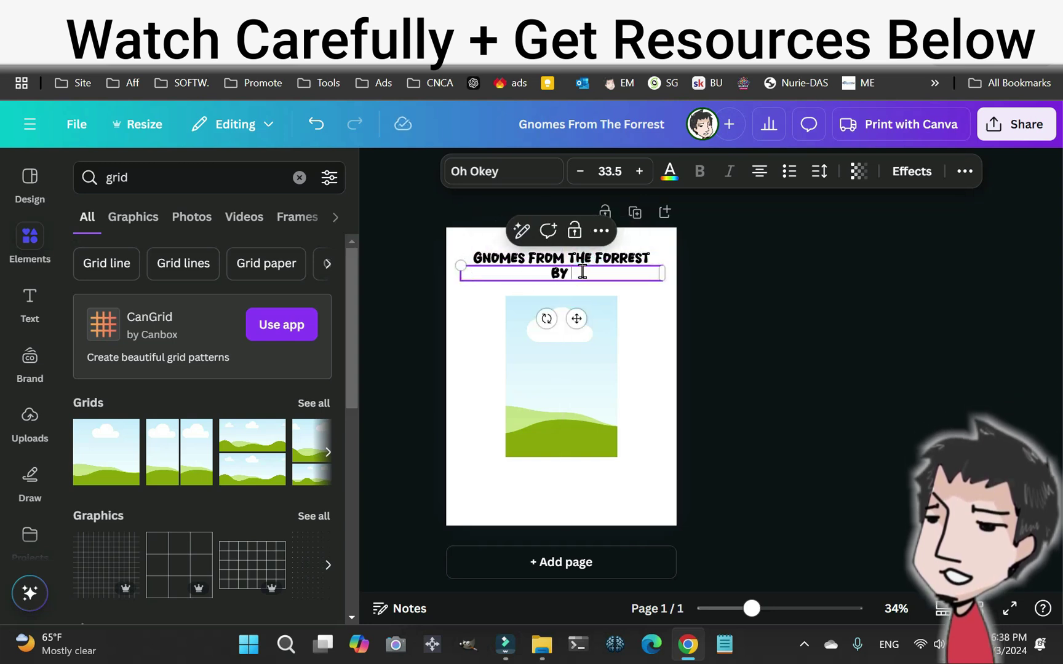
pyautogui.write('Steve')
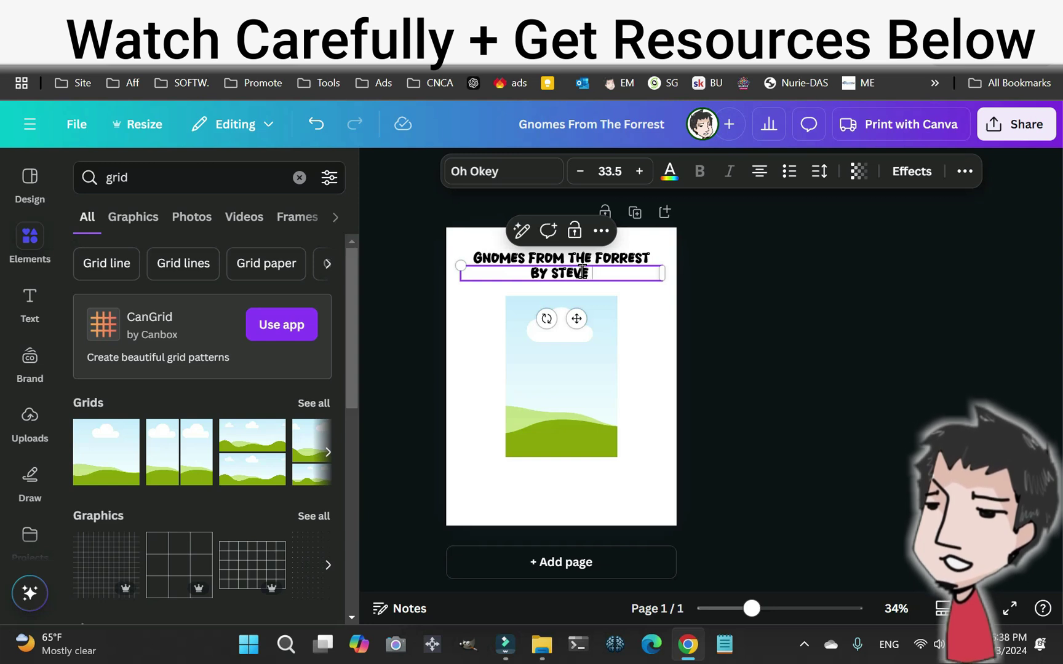
pyautogui.write(' M')
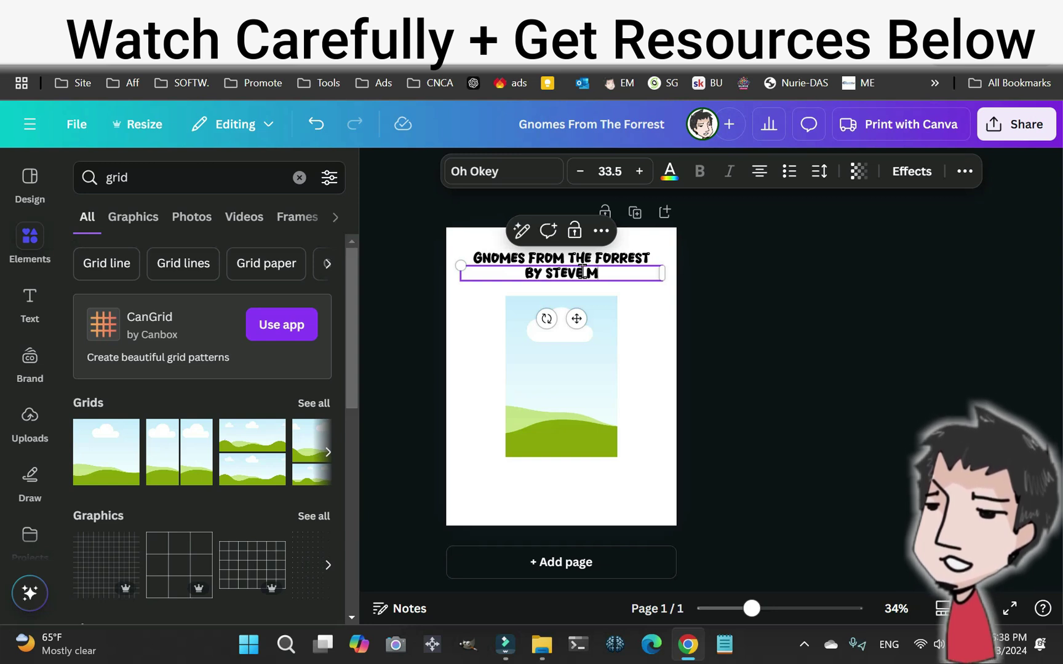
pyautogui.write('iller')
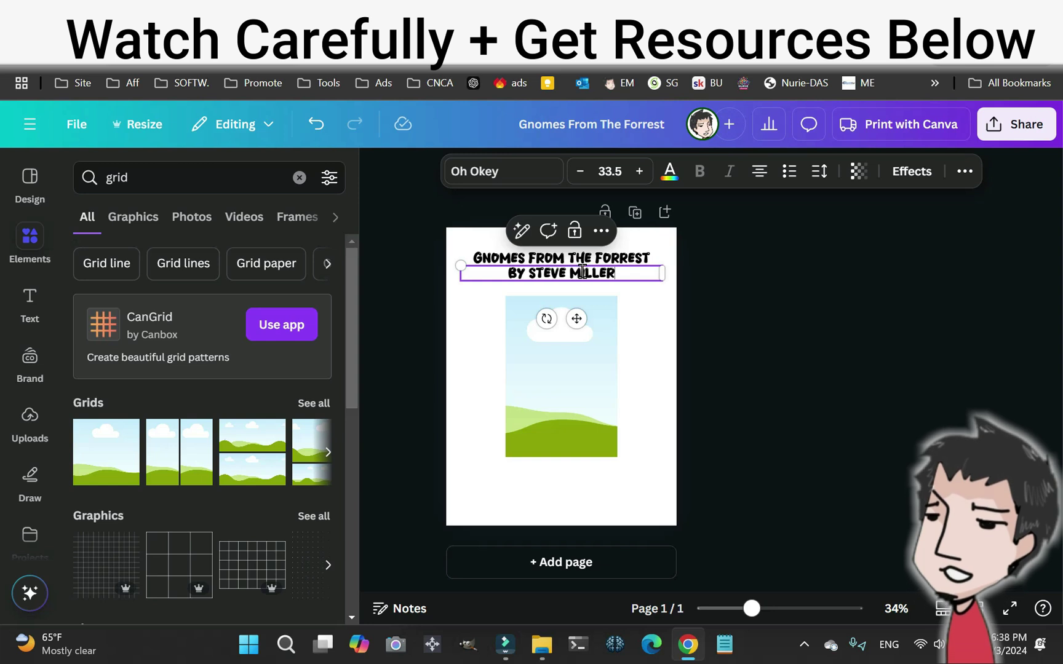
pyautogui.click(475, 356)
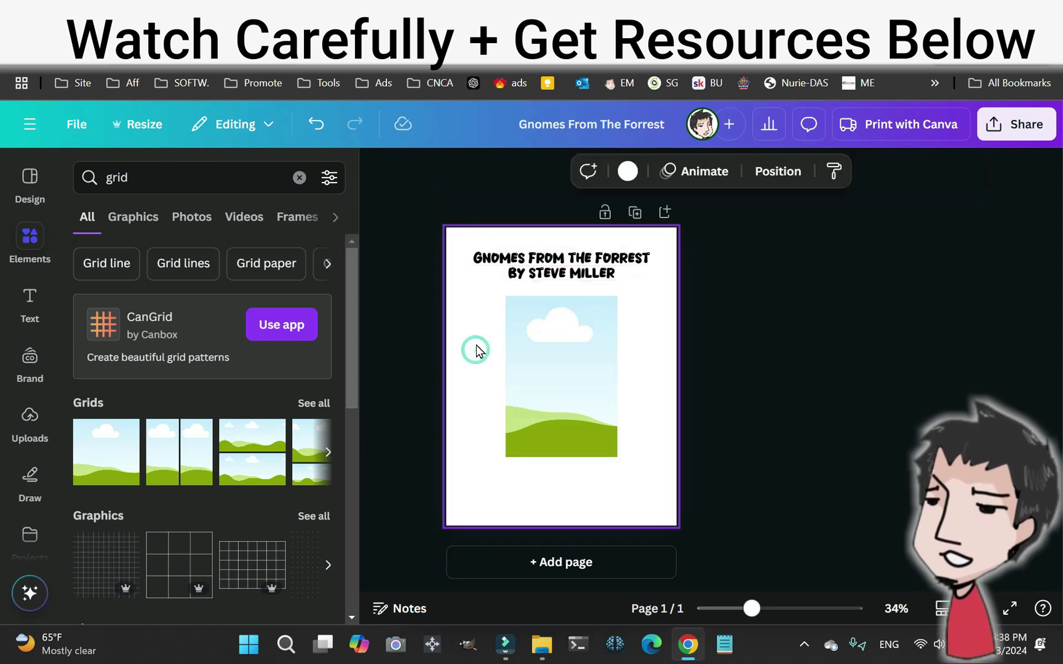
# Step: Move the grid up beneath the byline and widen it slightly to the right
pyautogui.moveTo(557, 368); pyautogui.dragTo(496, 367)
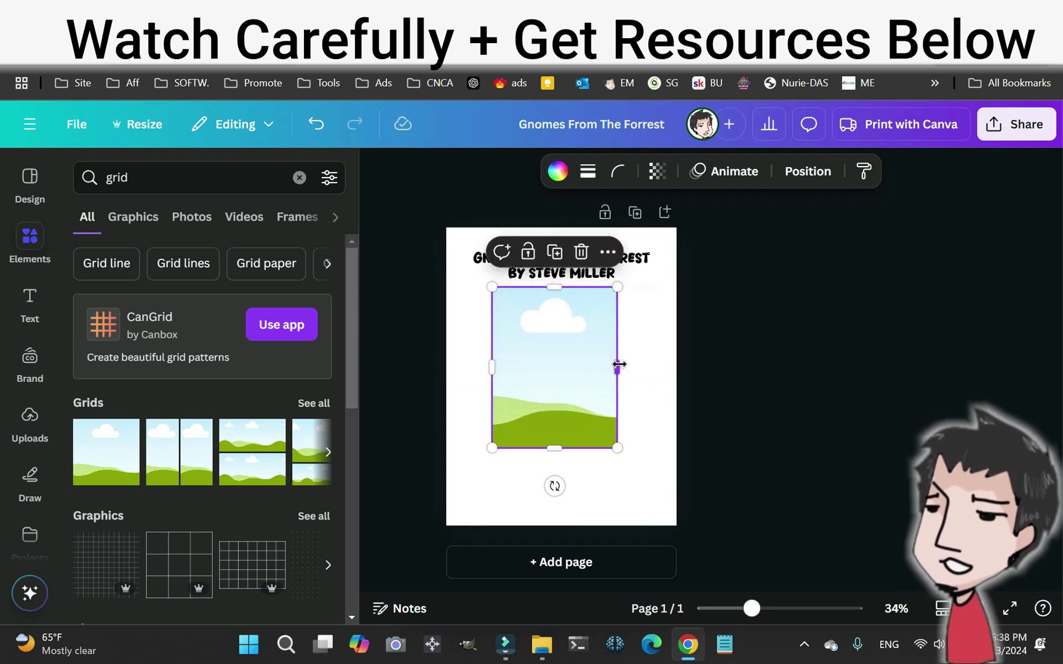
pyautogui.moveTo(620, 364); pyautogui.dragTo(626, 364)
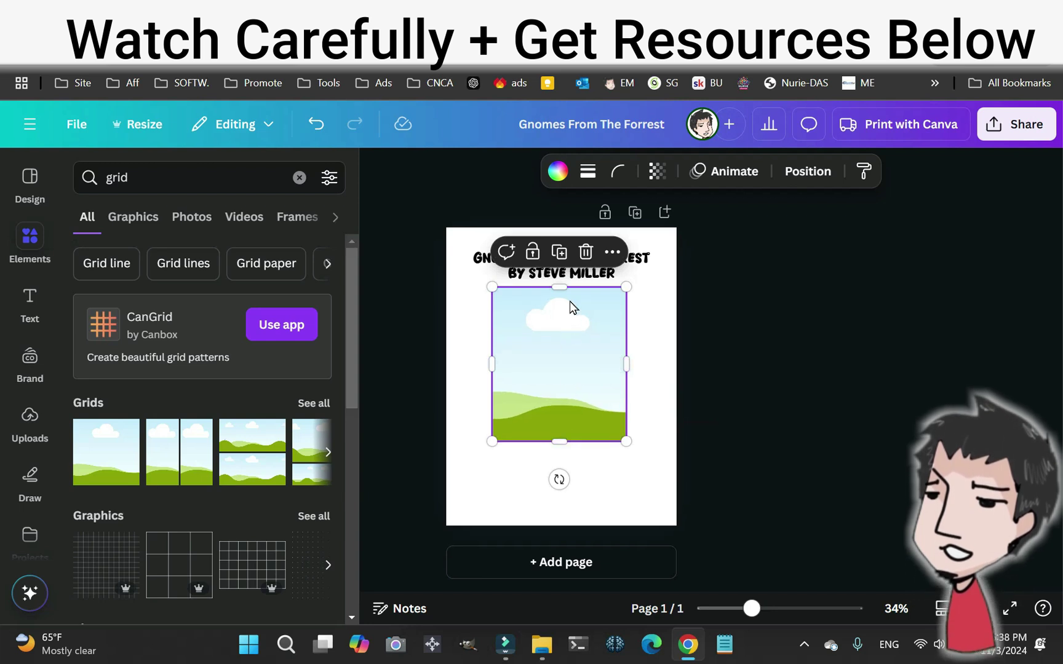
pyautogui.click(577, 278)
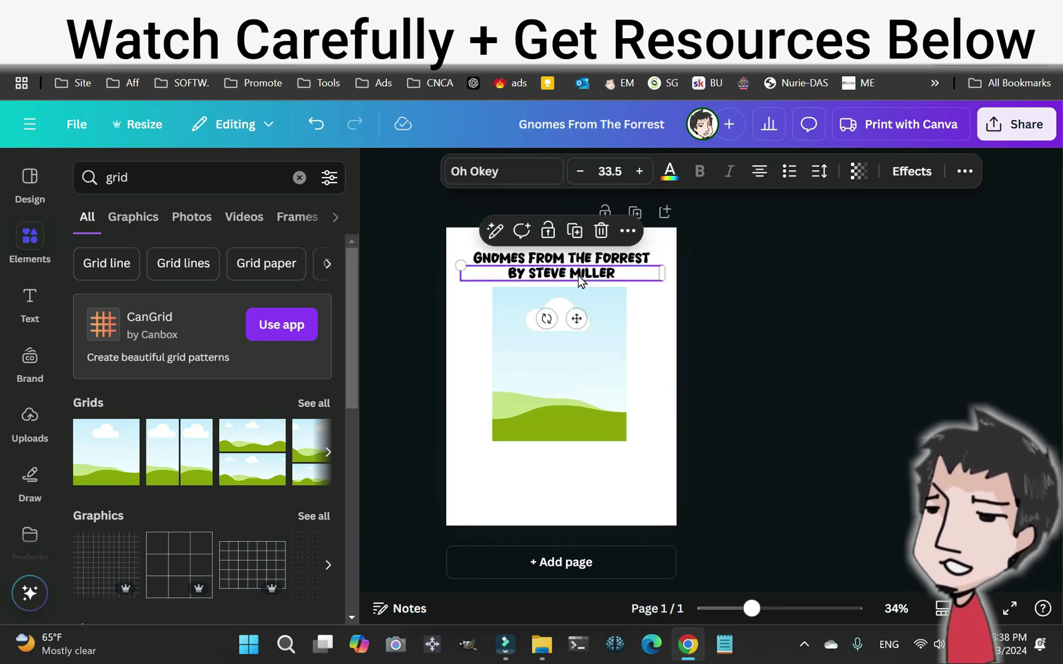
# Step: Duplicate the byline, place the copy below the grid, and set its font size to 17.5
pyautogui.click(573, 232)
pyautogui.moveTo(602, 288); pyautogui.dragTo(595, 465)
pyautogui.click(578, 173)
pyautogui.click(579, 172)
pyautogui.click(579, 172)
pyautogui.click(578, 172)
pyautogui.click(578, 172)
pyautogui.click(578, 172)
pyautogui.click(578, 172)
pyautogui.click(578, 172)
pyautogui.click(579, 172)
pyautogui.click(579, 173)
pyautogui.click(579, 172)
pyautogui.click(578, 172)
pyautogui.click(579, 172)
pyautogui.click(579, 173)
pyautogui.click(579, 172)
pyautogui.click(579, 172)
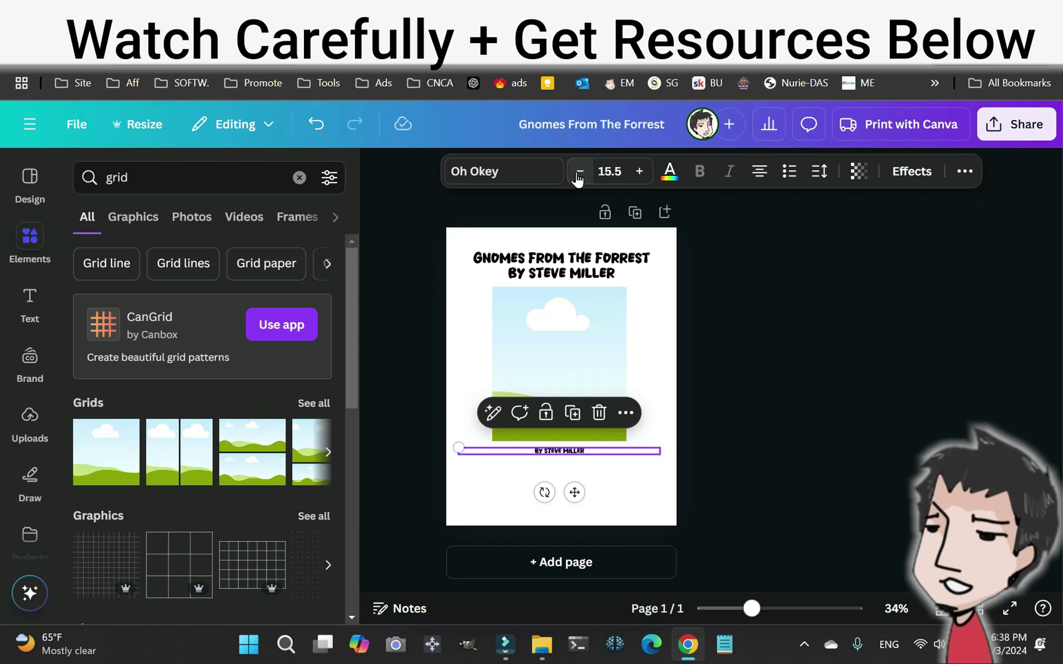
pyautogui.click(637, 174)
pyautogui.click(637, 175)
pyautogui.click(636, 175)
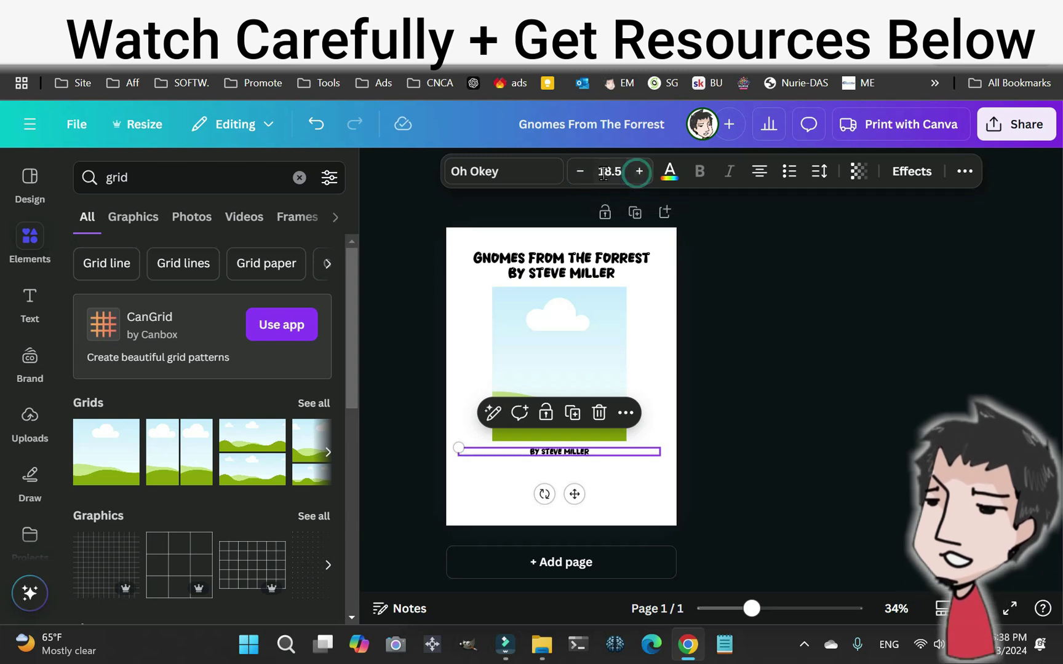
pyautogui.click(580, 172)
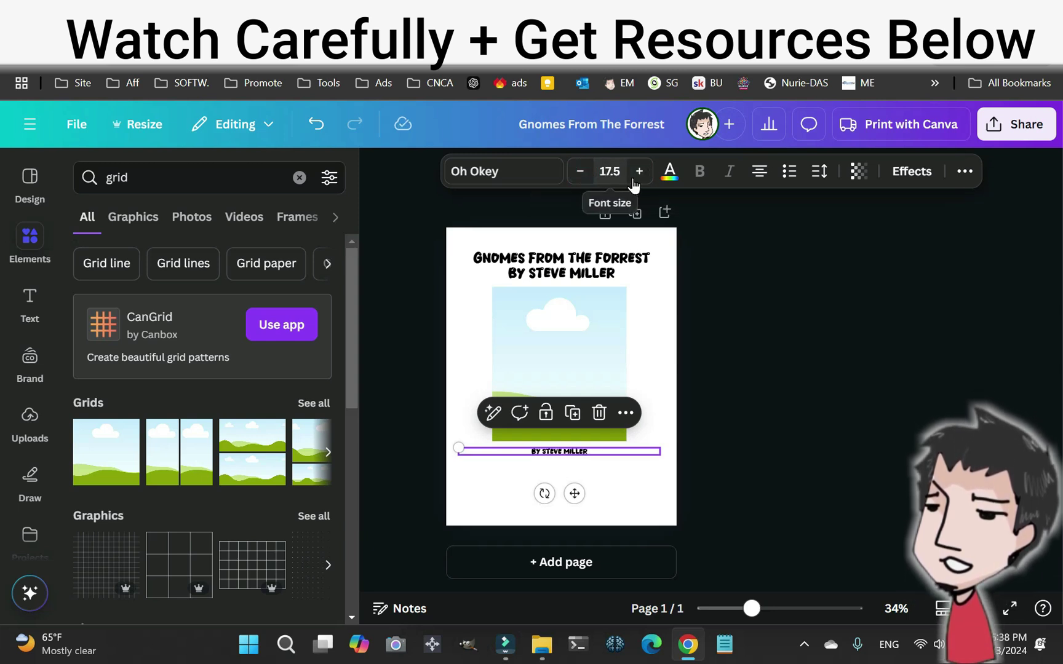
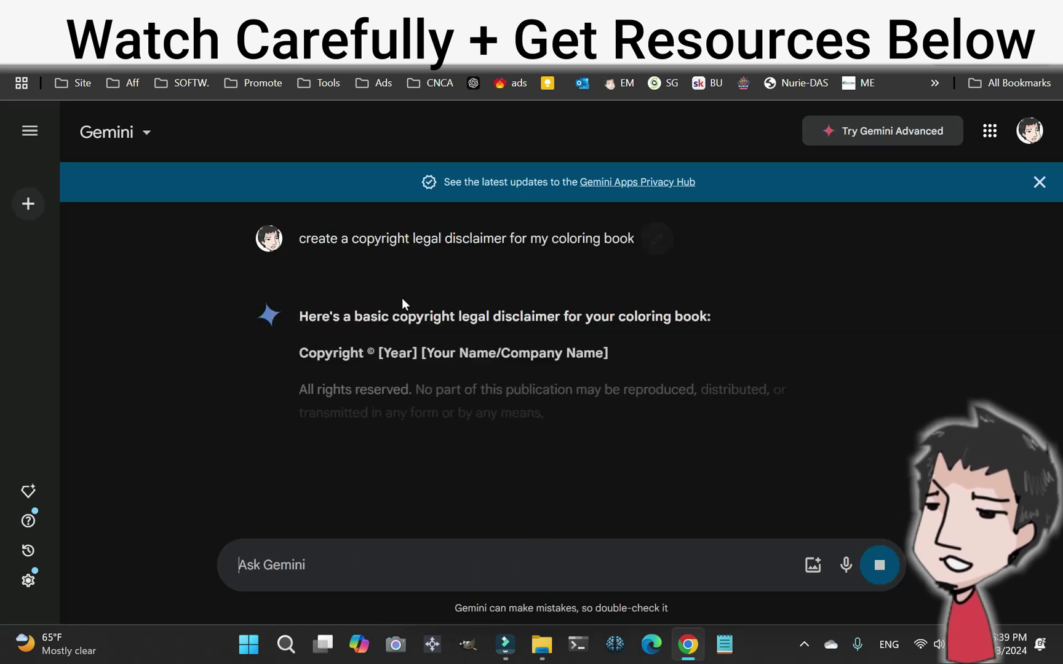
# Step: Ask Gemini 'way too long, make it shorter please' for a shorter copyright disclaimer
pyautogui.scroll(-2, 579, 359)
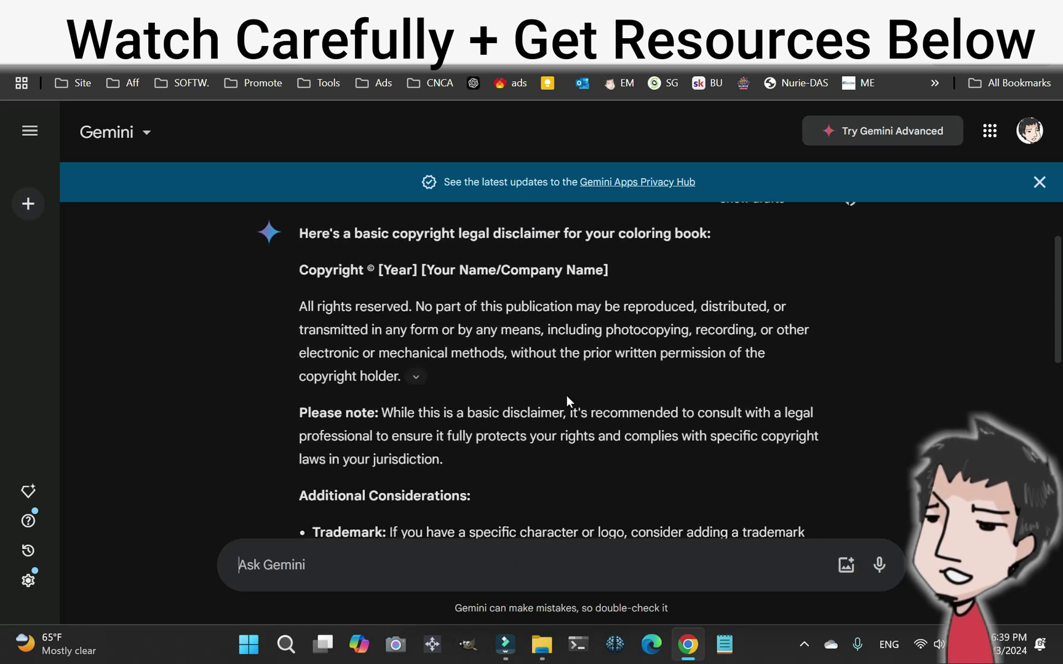
pyautogui.scroll(-2, 566, 400)
pyautogui.write('way too lon')
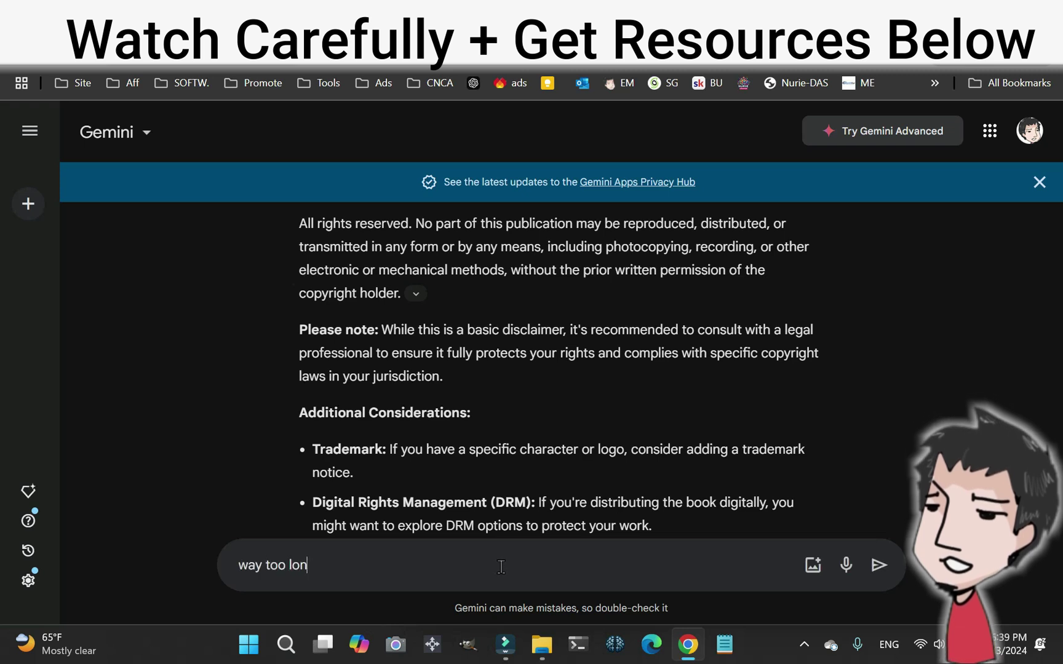
pyautogui.write('g, make')
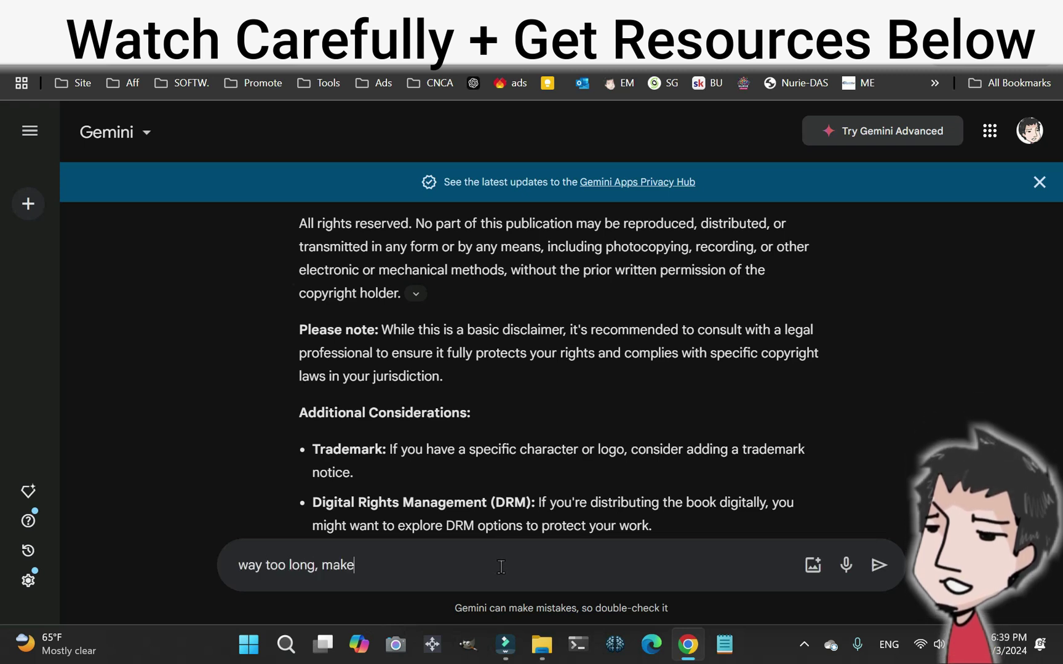
pyautogui.write(' it shorter')
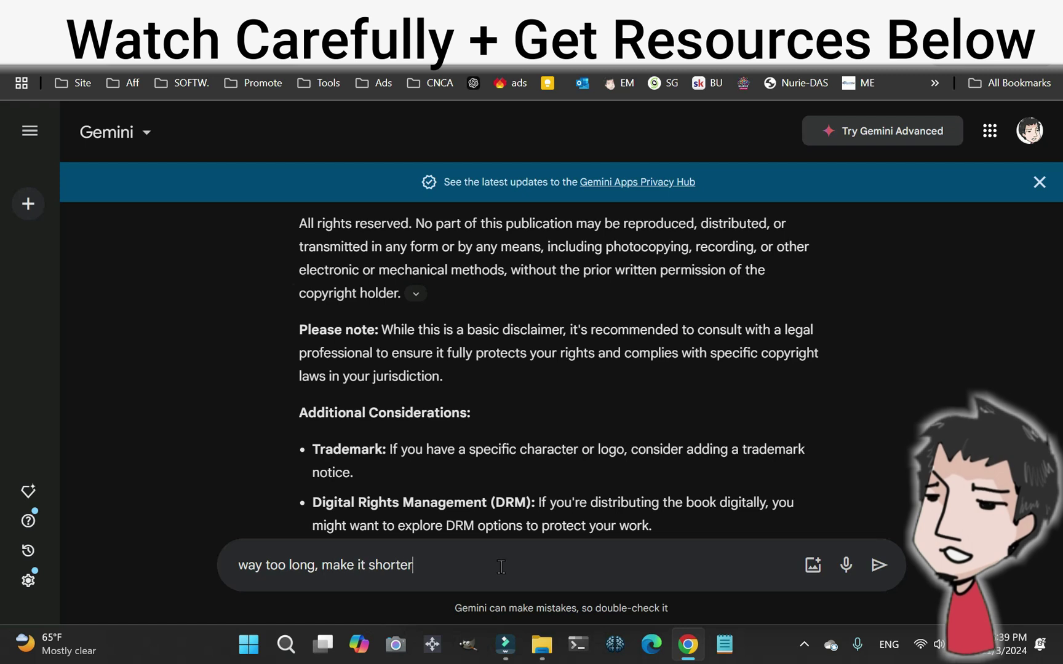
pyautogui.write(' please')
pyautogui.press('Return')
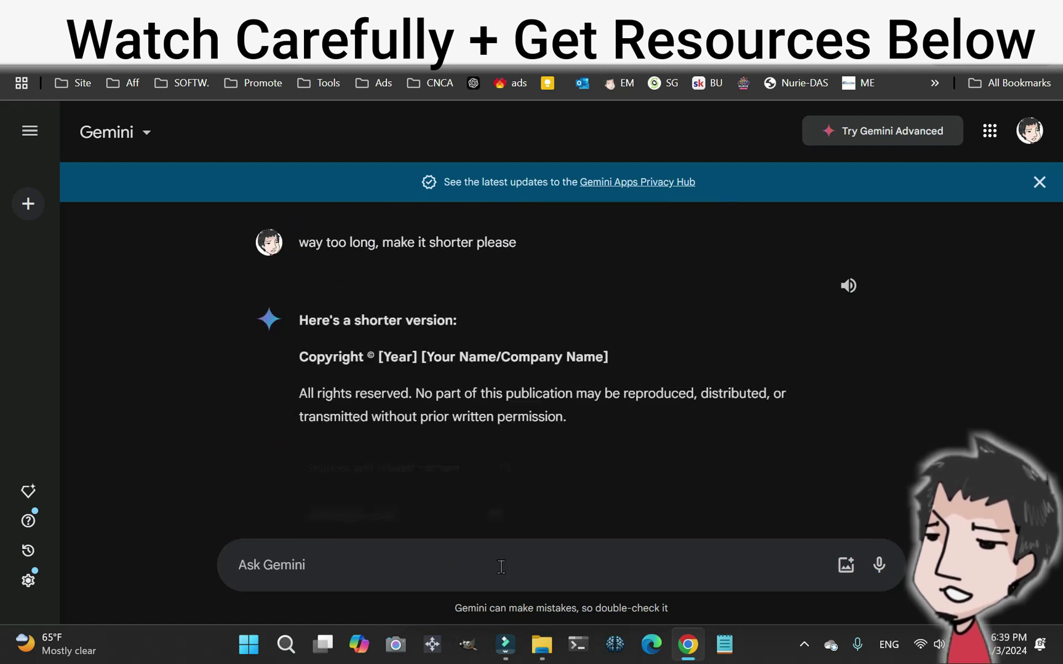
# Step: Copy the shorter disclaimer text starting from 'Copyright', then return to the Canva design
pyautogui.scroll(3, 583, 454)
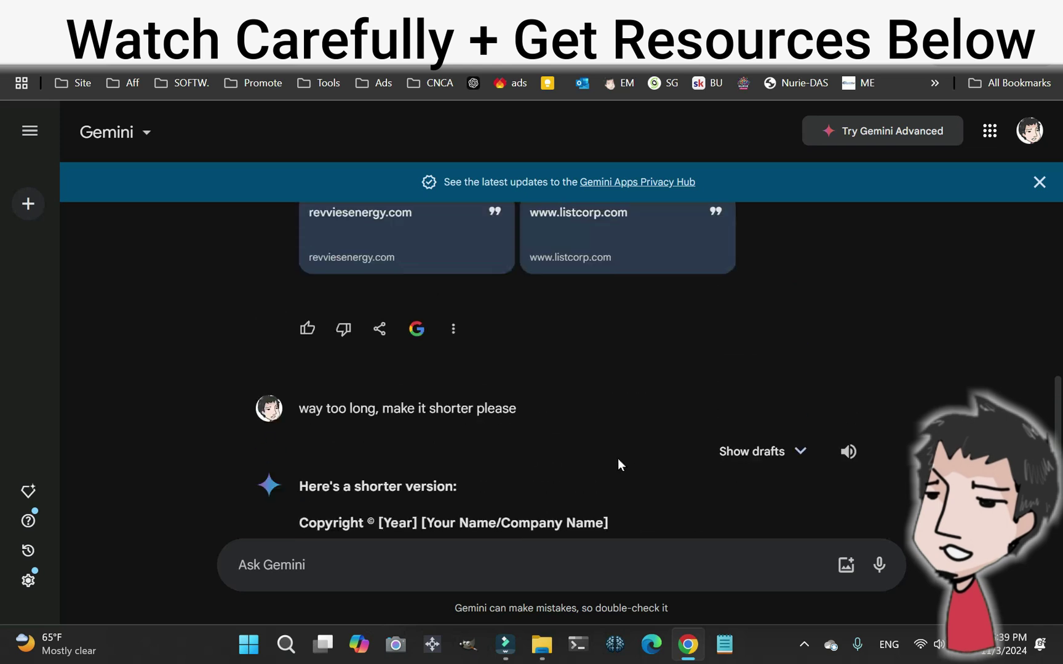
pyautogui.scroll(-5, 1055, 422)
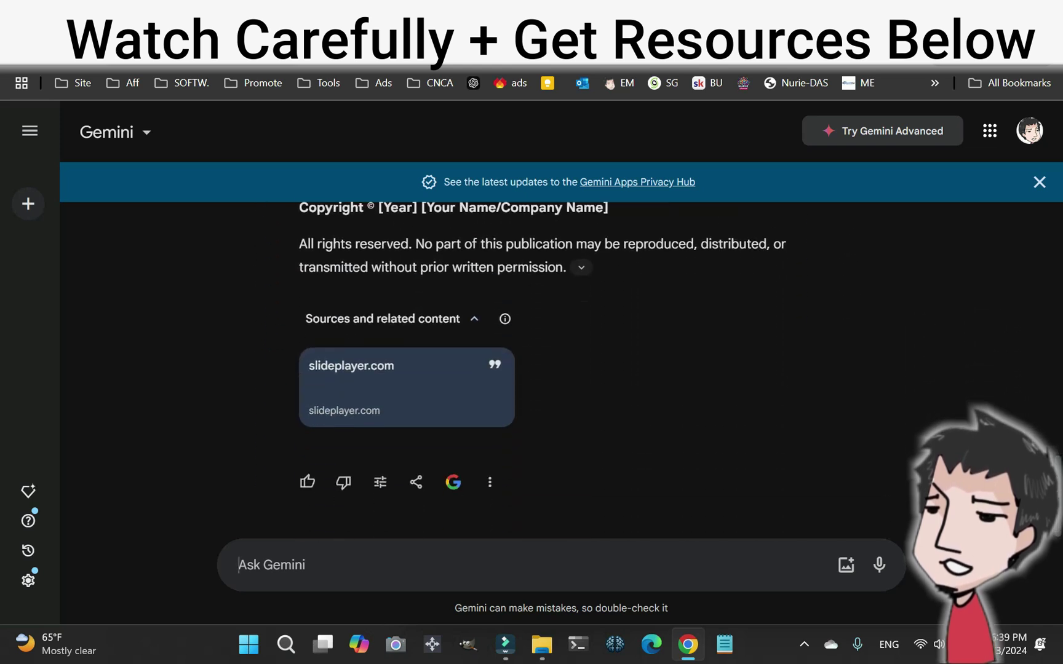
pyautogui.scroll(2, 1055, 475)
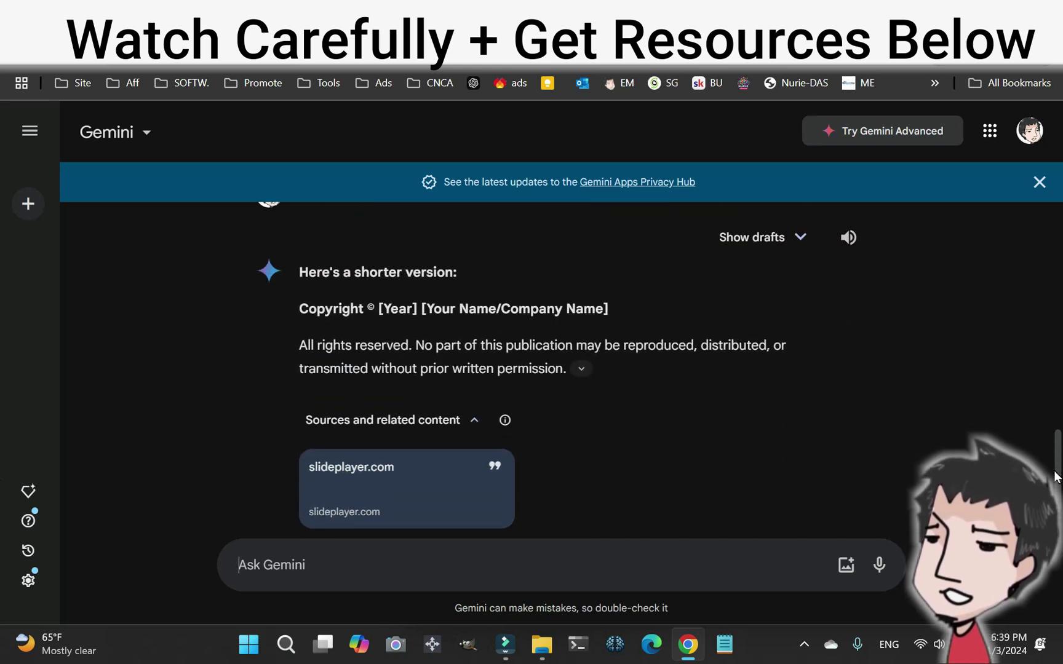
pyautogui.tripleClick(406, 346)
pyautogui.click(460, 351)
pyautogui.moveTo(296, 308); pyautogui.dragTo(572, 372)
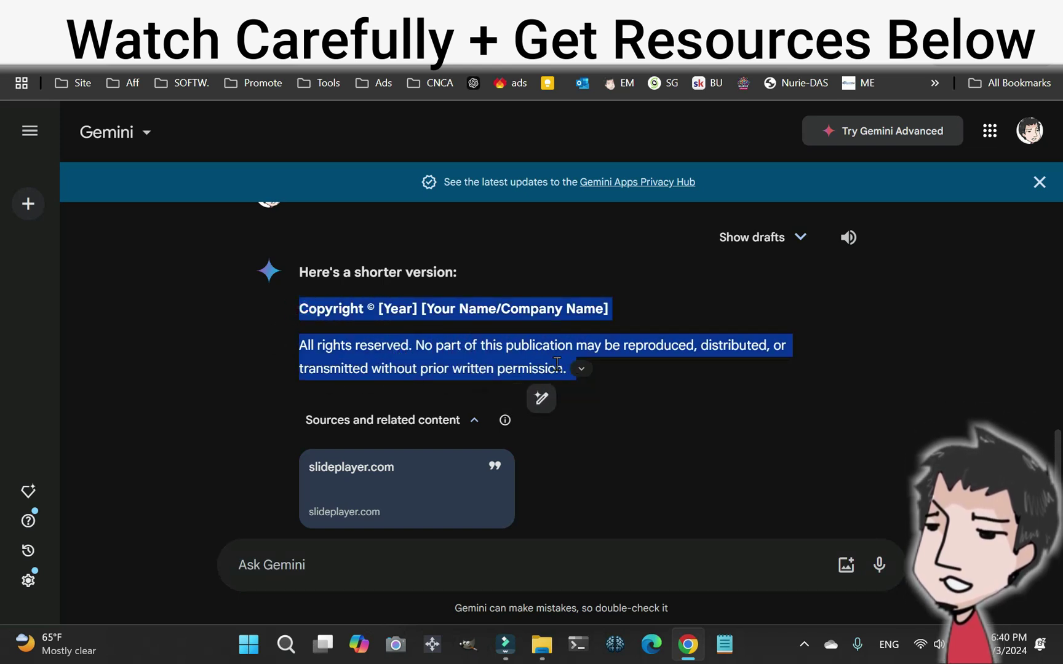
pyautogui.rightClick(537, 353)
pyautogui.click(586, 372)
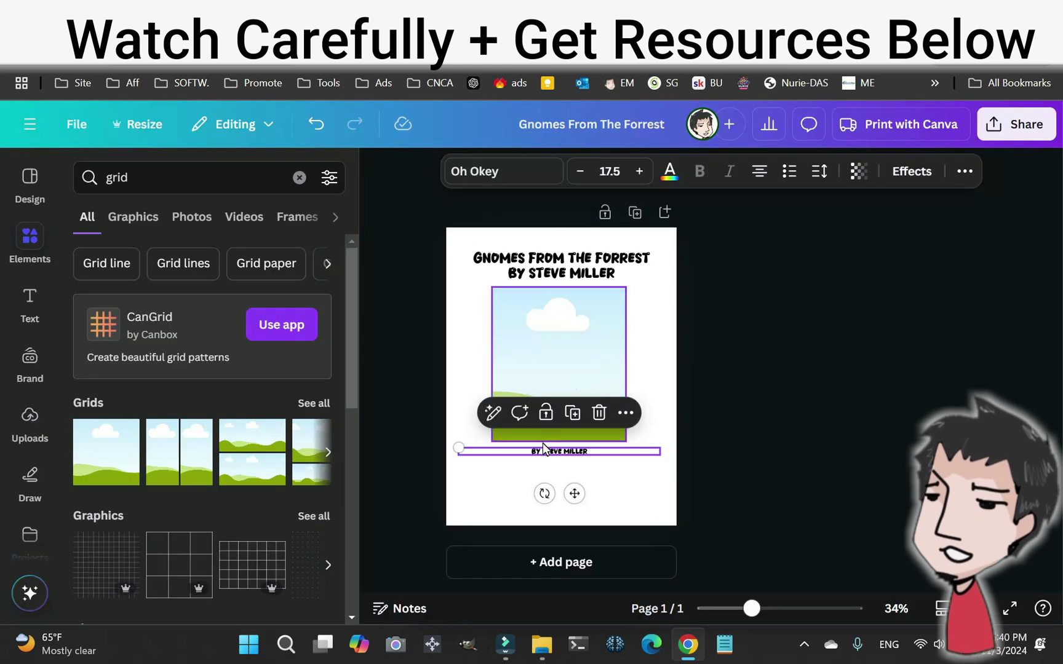
pyautogui.press('Escape')
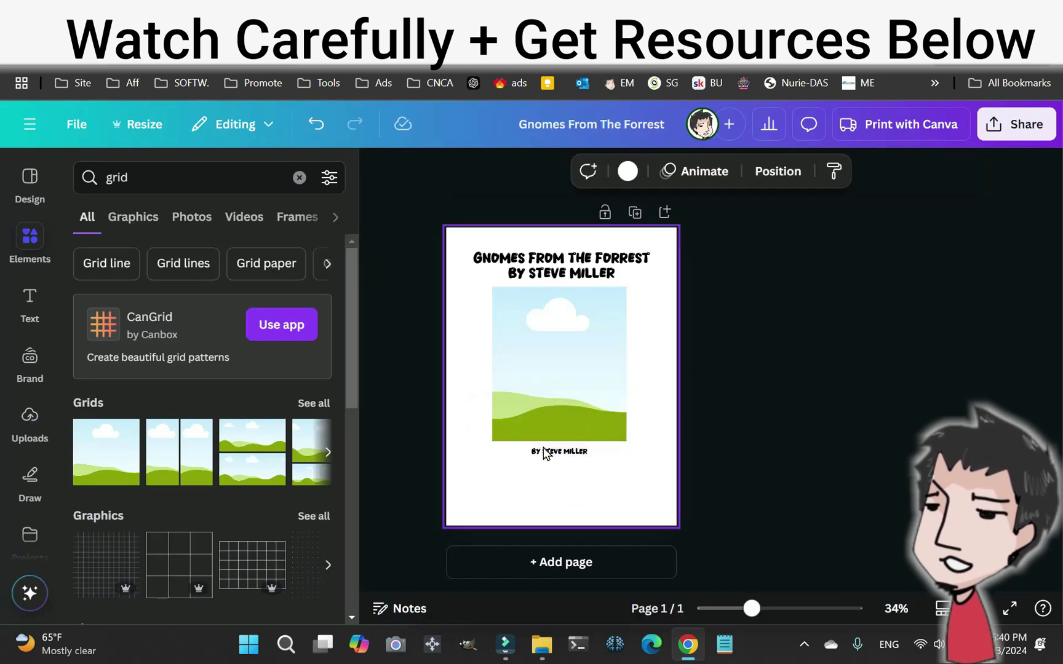
# Step: Paste the copied disclaimer onto the page, allowing clipboard access
pyautogui.click(543, 453)
pyautogui.click(543, 452)
pyautogui.rightClick(543, 453)
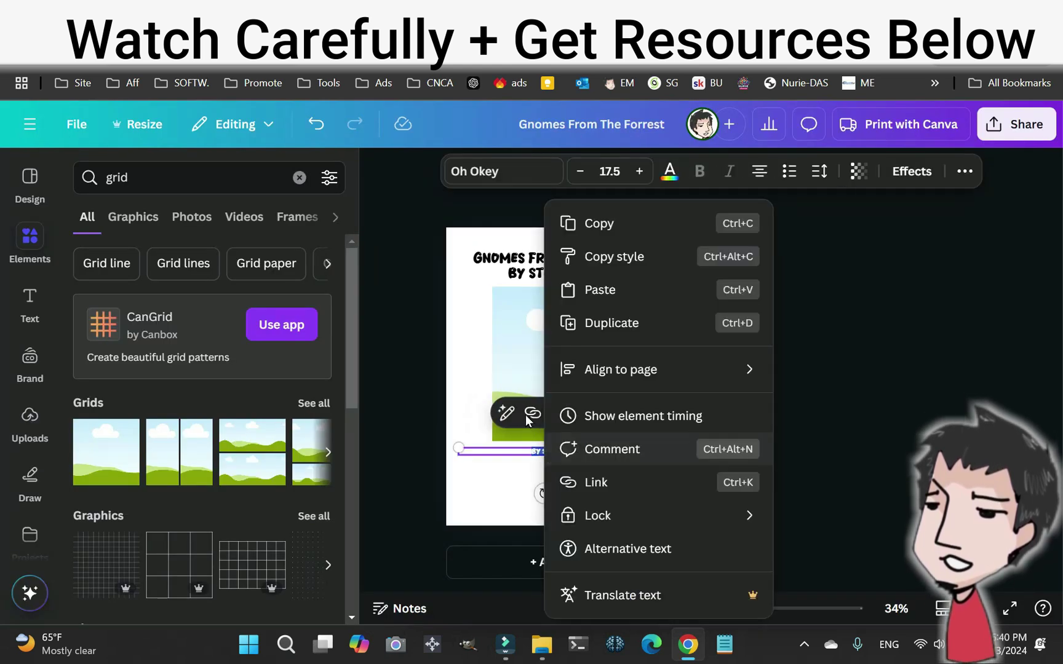
pyautogui.click(600, 289)
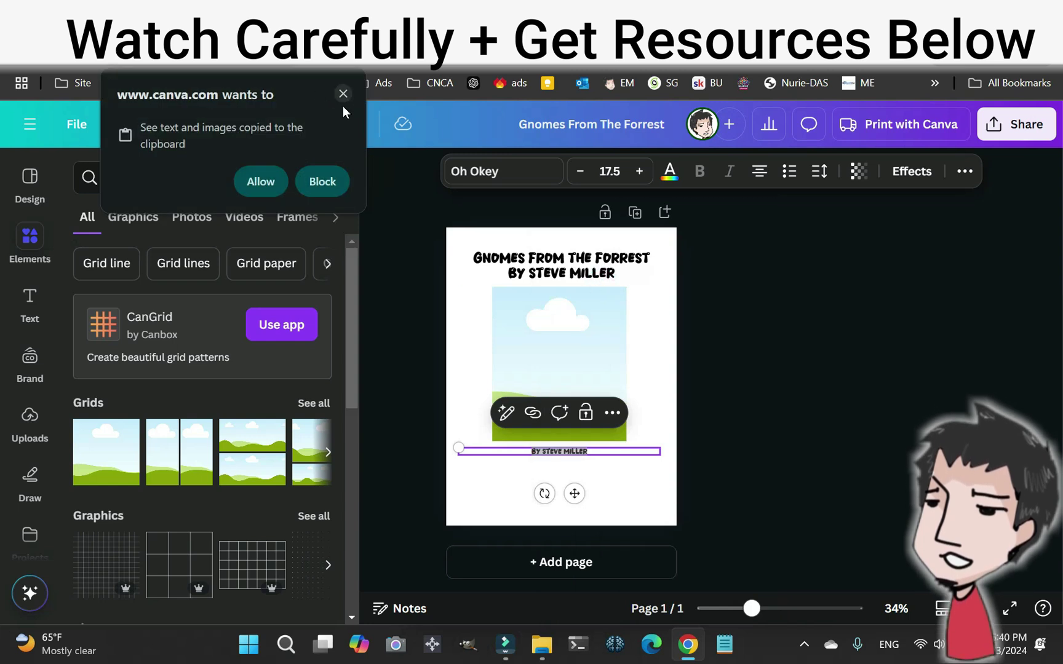
pyautogui.click(260, 182)
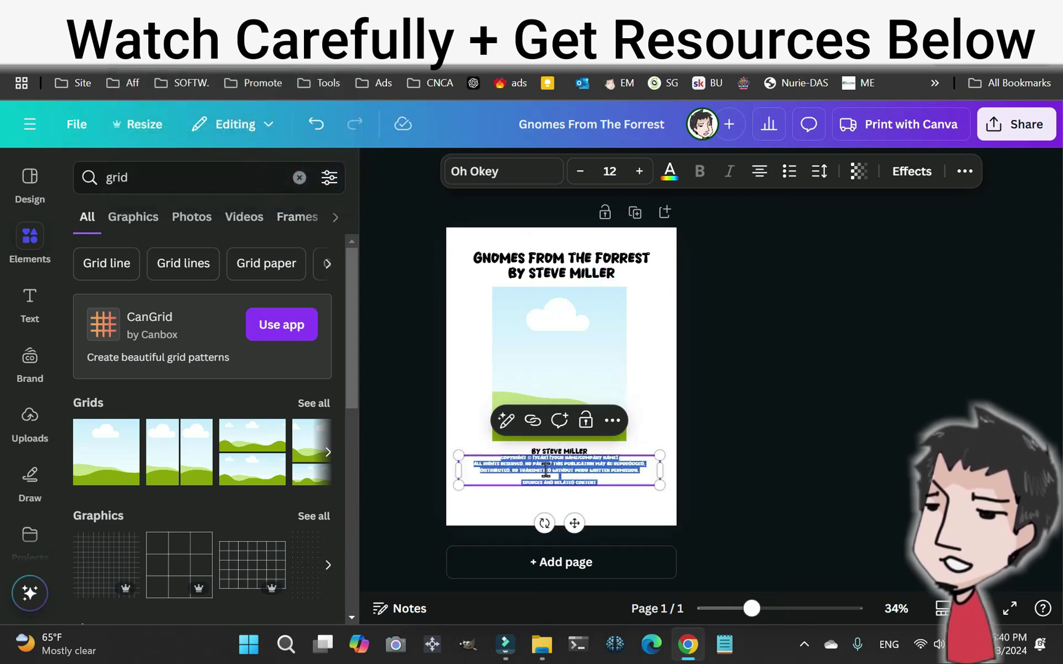
# Step: Delete the author byline under the image and zoom the page to 73%
pyautogui.doubleClick(572, 452)
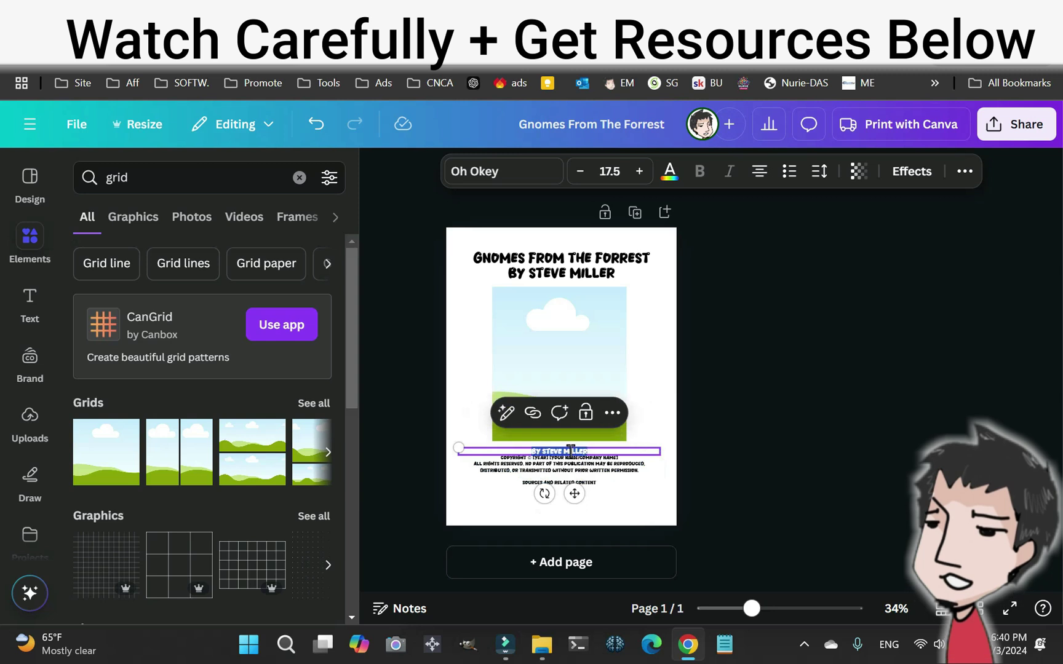
pyautogui.press('BackSpace')
pyautogui.moveTo(751, 609); pyautogui.dragTo(780, 608)
pyautogui.scroll(3, 833, 470)
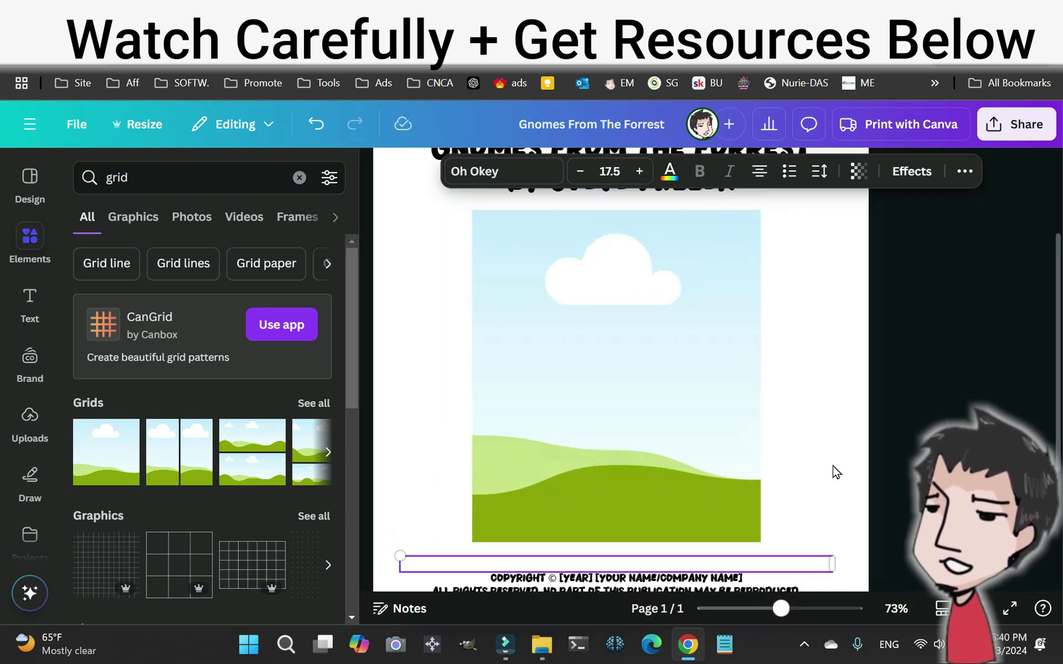
pyautogui.scroll(-5, 615, 431)
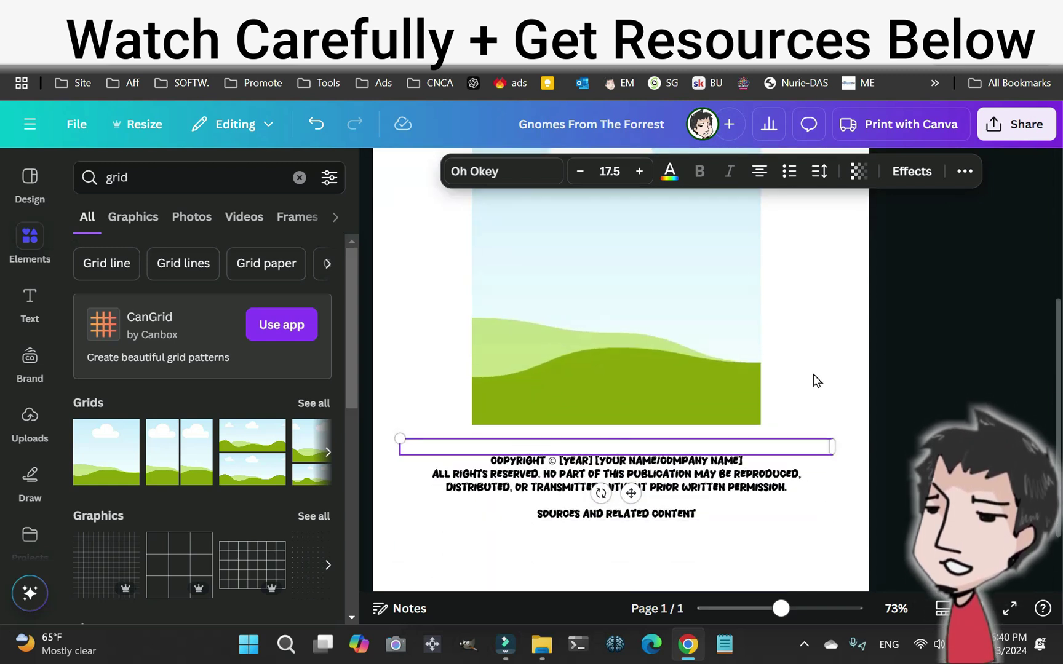
# Step: Move the copyright disclaimer box up, centred just under the image
pyautogui.press('Escape')
pyautogui.click(756, 449)
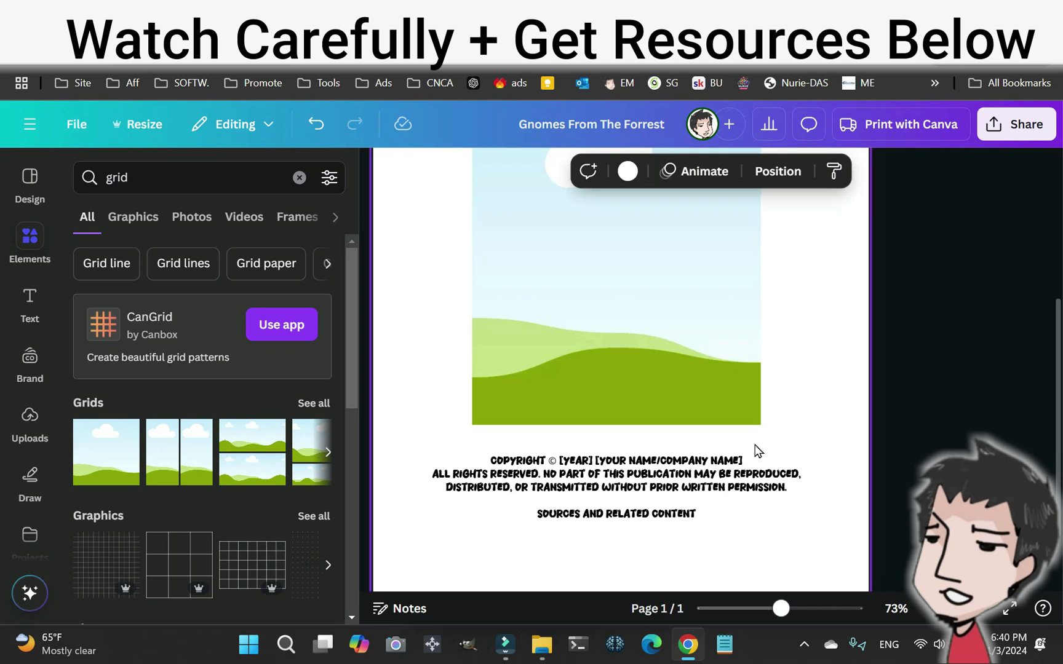
pyautogui.click(701, 469)
pyautogui.moveTo(665, 475); pyautogui.dragTo(656, 464)
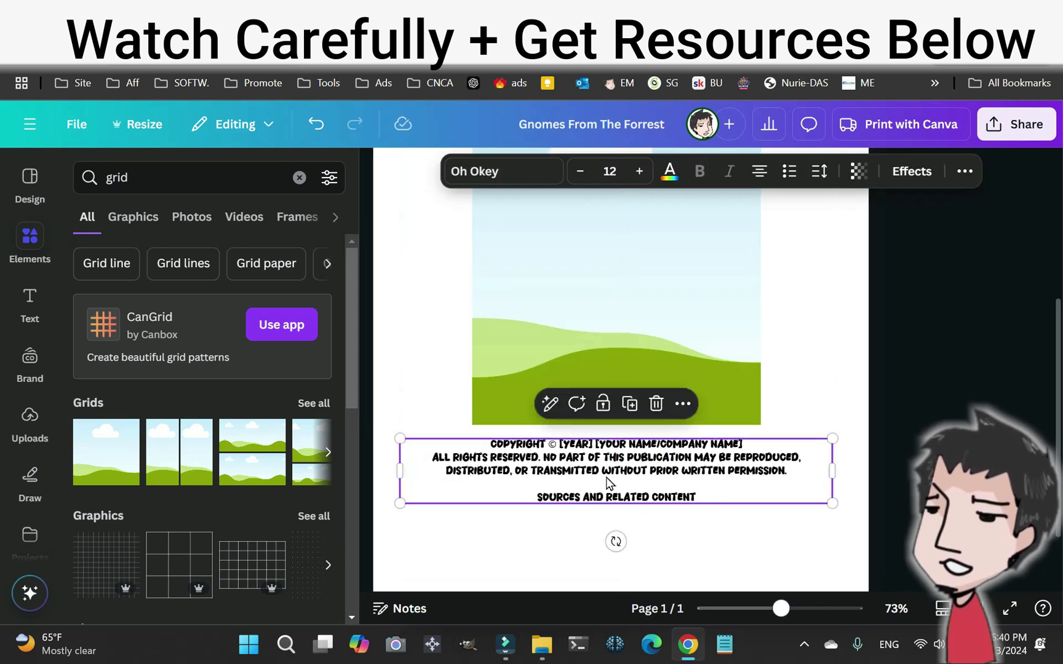
# Step: Replace the [YEAR] placeholder with 2025 and the name placeholder with the author's name
pyautogui.doubleClick(557, 449)
pyautogui.click(563, 447)
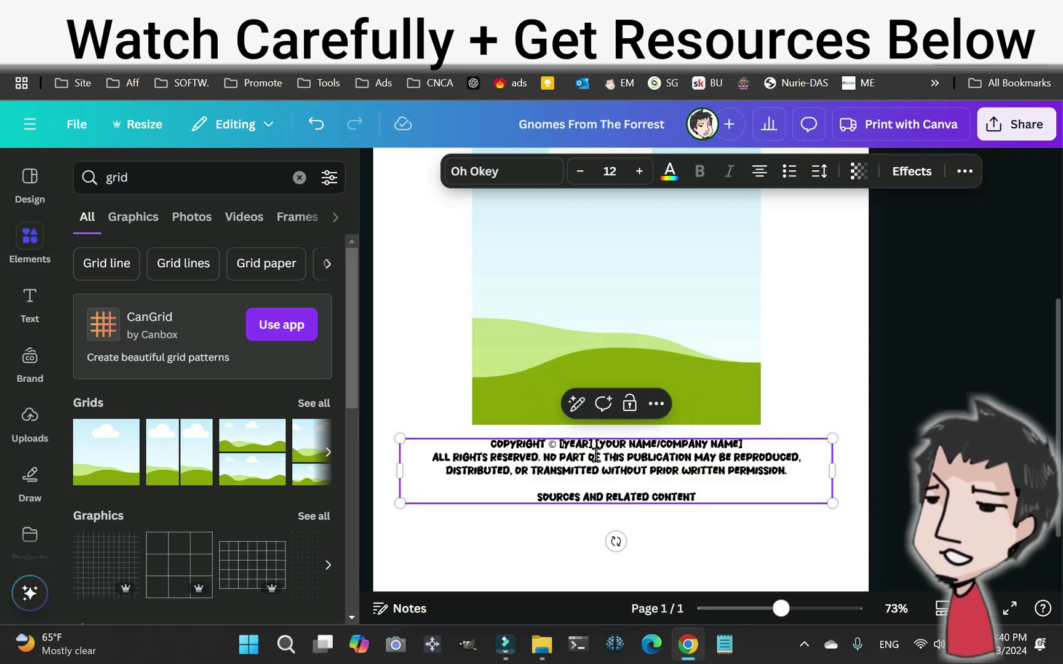
pyautogui.write('2025')
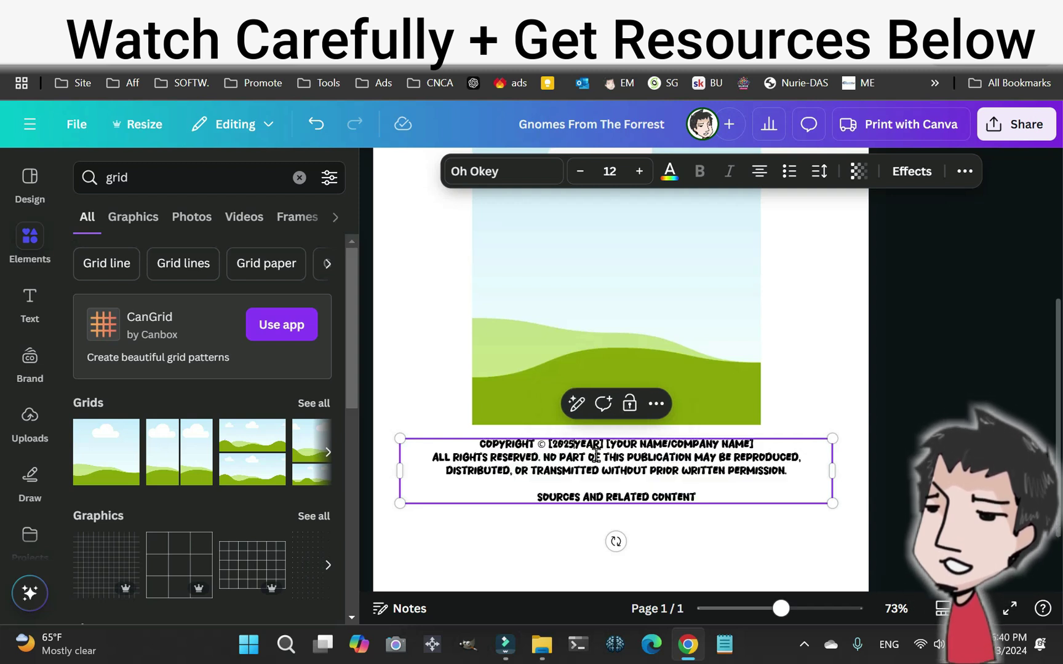
pyautogui.press('Delete')
pyautogui.press('Delete')
pyautogui.press('Delete')
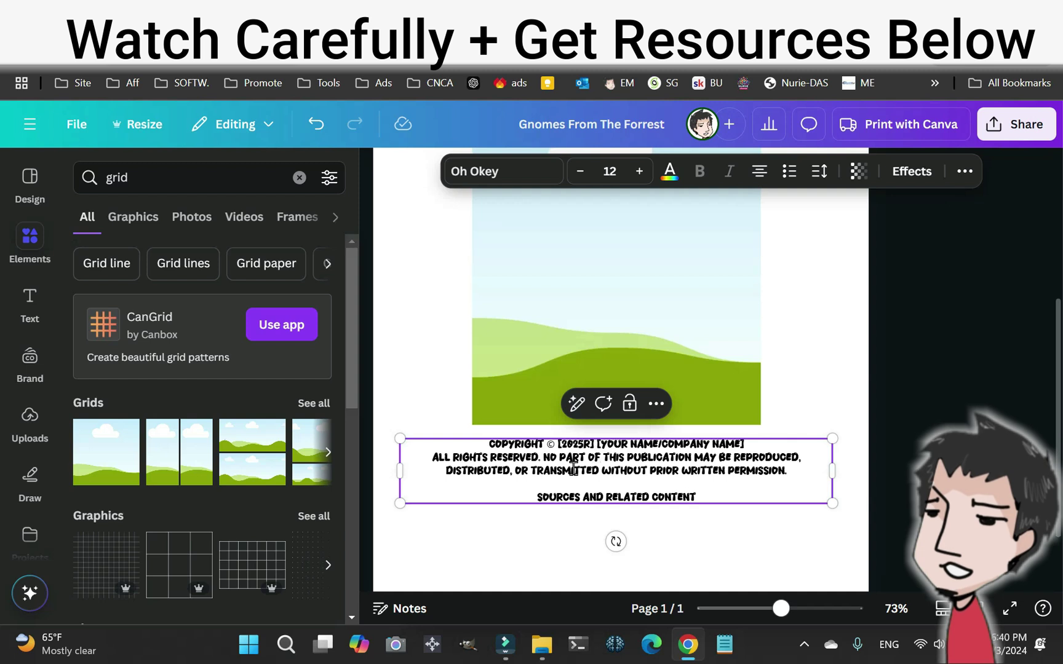
pyautogui.press('Delete')
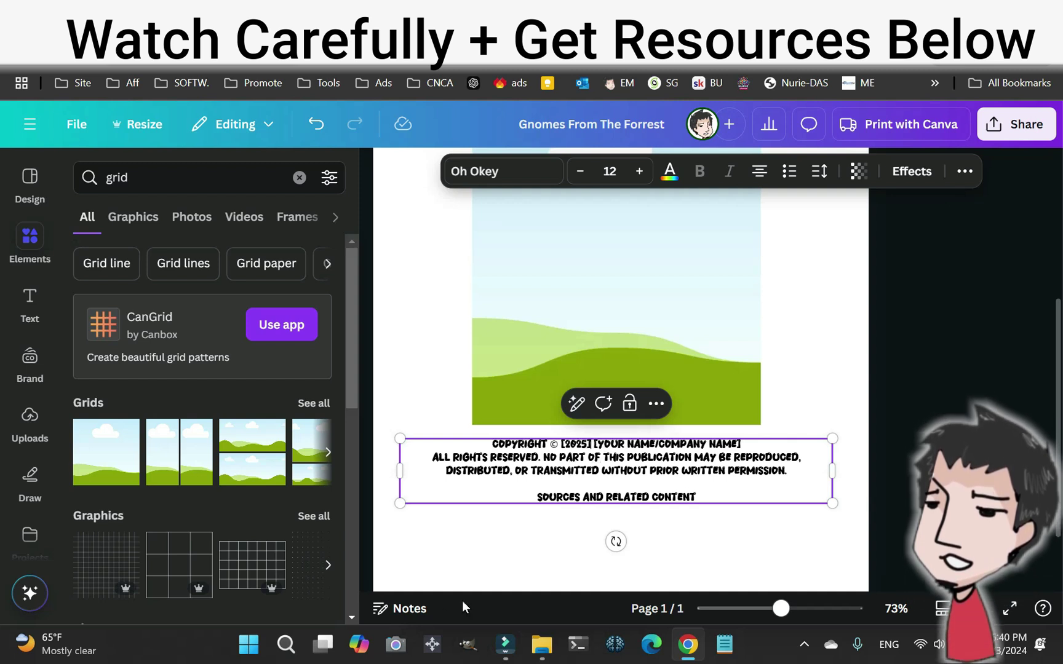
pyautogui.press('Delete')
pyautogui.press('BackSpace')
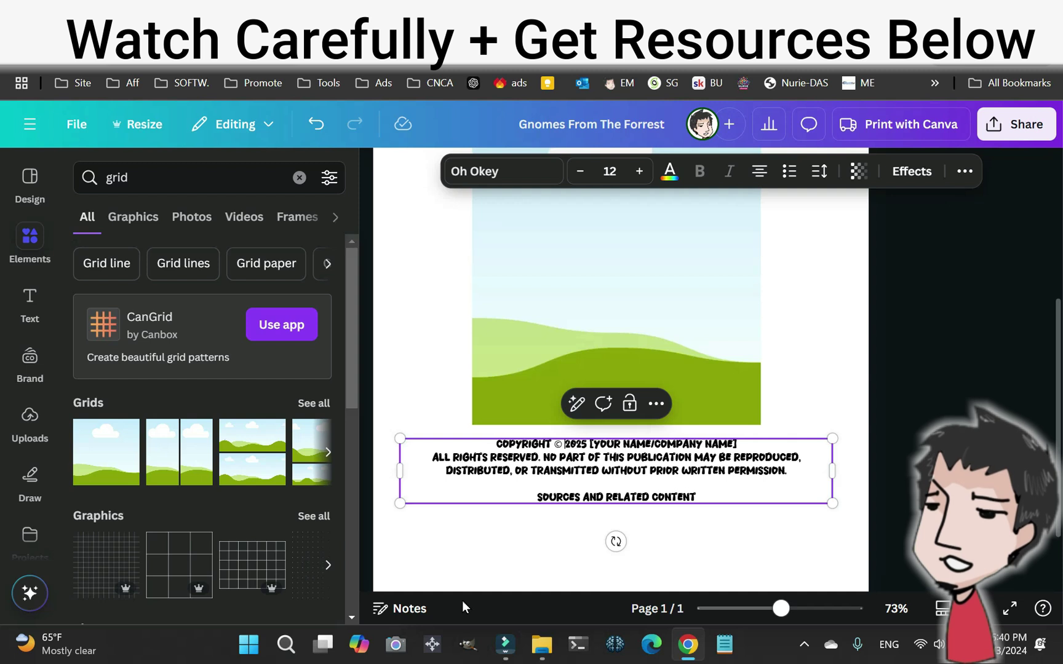
pyautogui.write('STEVE MILLER')
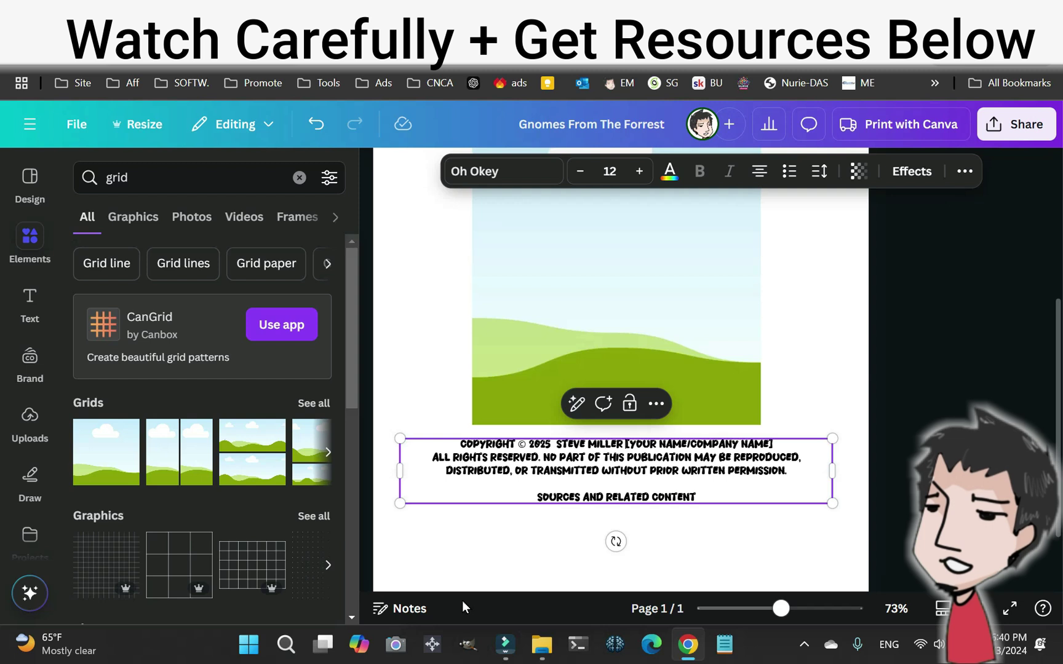
pyautogui.press('Delete')
pyautogui.press('Delete')
pyautogui.press('Delete')
pyautogui.press('Delete')
pyautogui.press('Delete')
pyautogui.press('Delete')
pyautogui.press('Delete')
pyautogui.press('Delete')
pyautogui.press('Delete')
pyautogui.press('Delete')
pyautogui.press('Delete')
pyautogui.press('Delete')
pyautogui.press('Delete')
pyautogui.press('Delete')
pyautogui.press('Delete')
pyautogui.press('Delete')
pyautogui.press('Delete')
pyautogui.press('Delete')
pyautogui.press('Delete')
pyautogui.press('Delete')
pyautogui.press('Delete')
pyautogui.press('Delete')
pyautogui.press('Delete')
pyautogui.press('Delete')
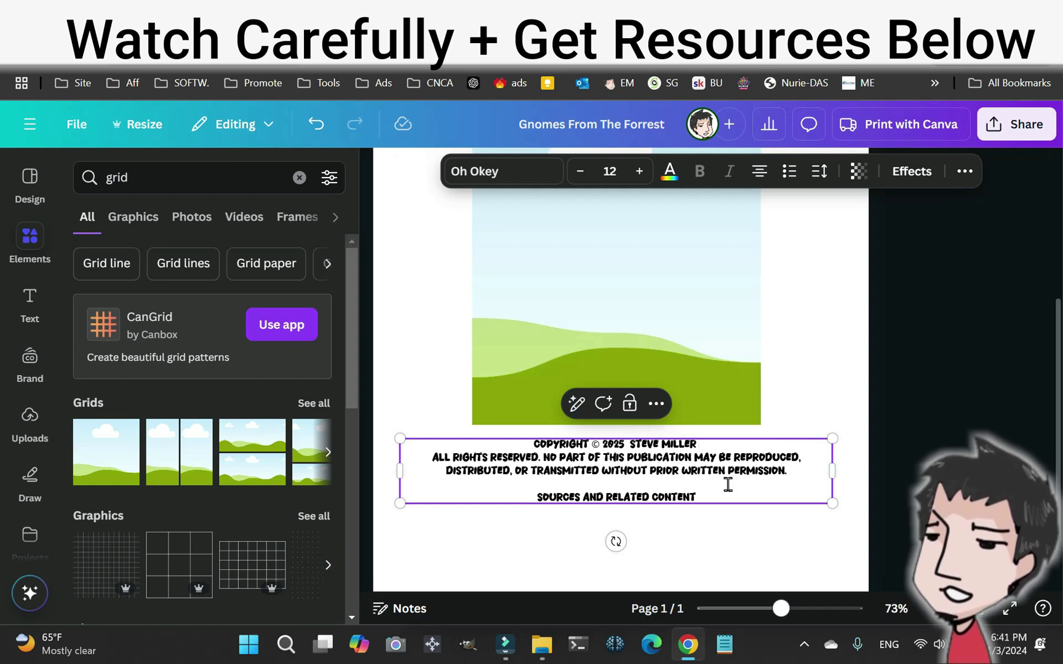
# Step: Delete the SOURCES AND RELATED CONTENT line, narrow the box, and move it lower
pyautogui.moveTo(799, 484); pyautogui.dragTo(800, 495)
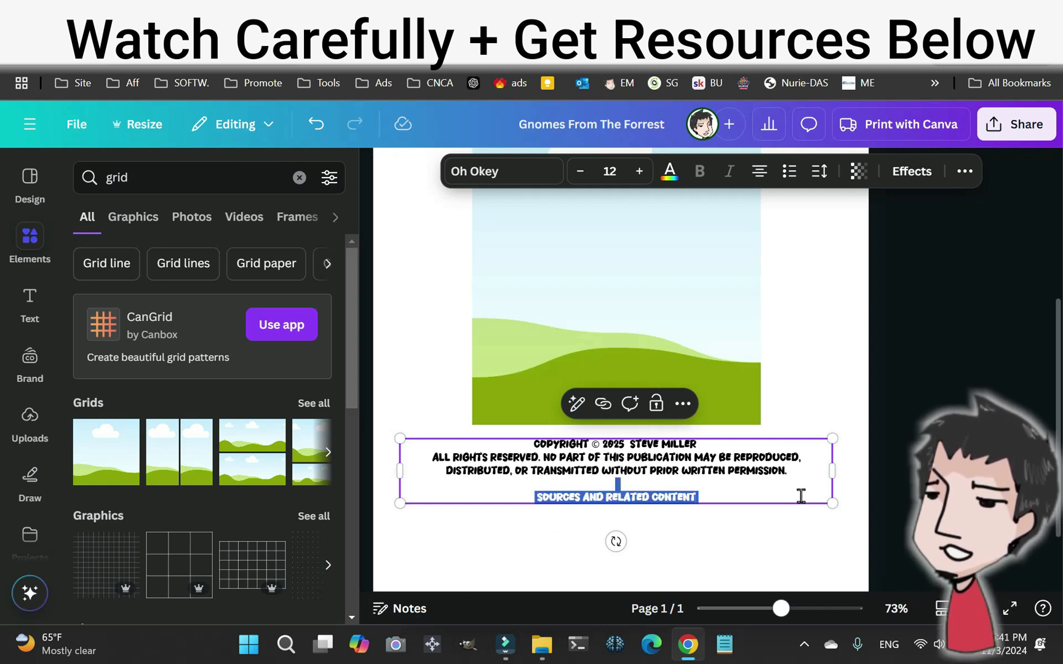
pyautogui.press('BackSpace')
pyautogui.press('BackSpace')
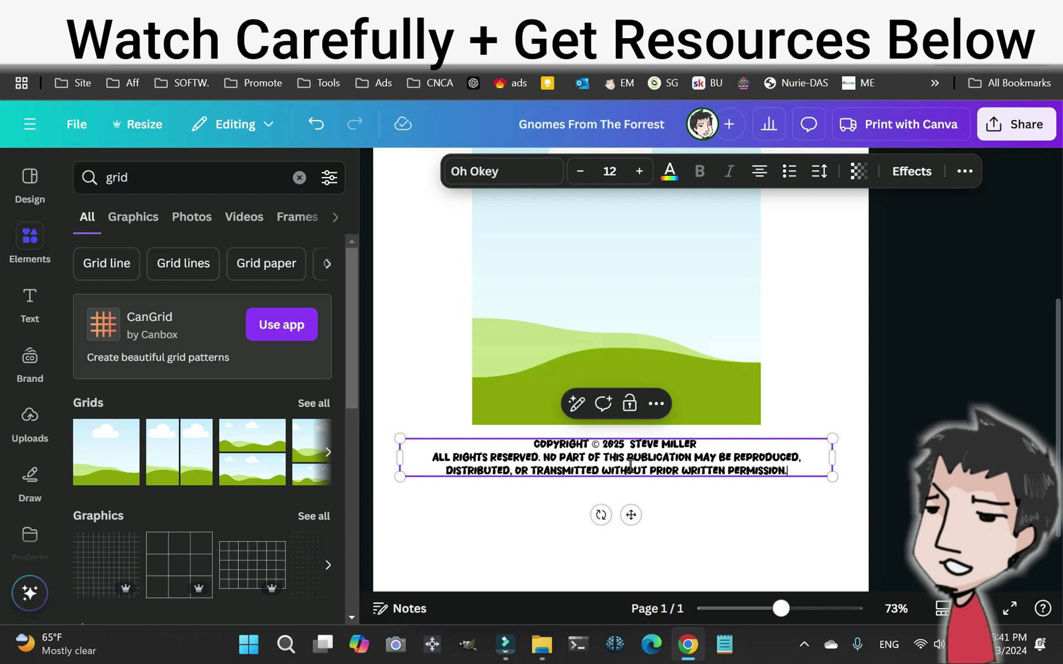
pyautogui.moveTo(399, 457); pyautogui.dragTo(401, 445)
pyautogui.moveTo(833, 456); pyautogui.dragTo(835, 464)
pyautogui.click(746, 527)
pyautogui.click(728, 477)
pyautogui.moveTo(728, 477); pyautogui.dragTo(729, 503)
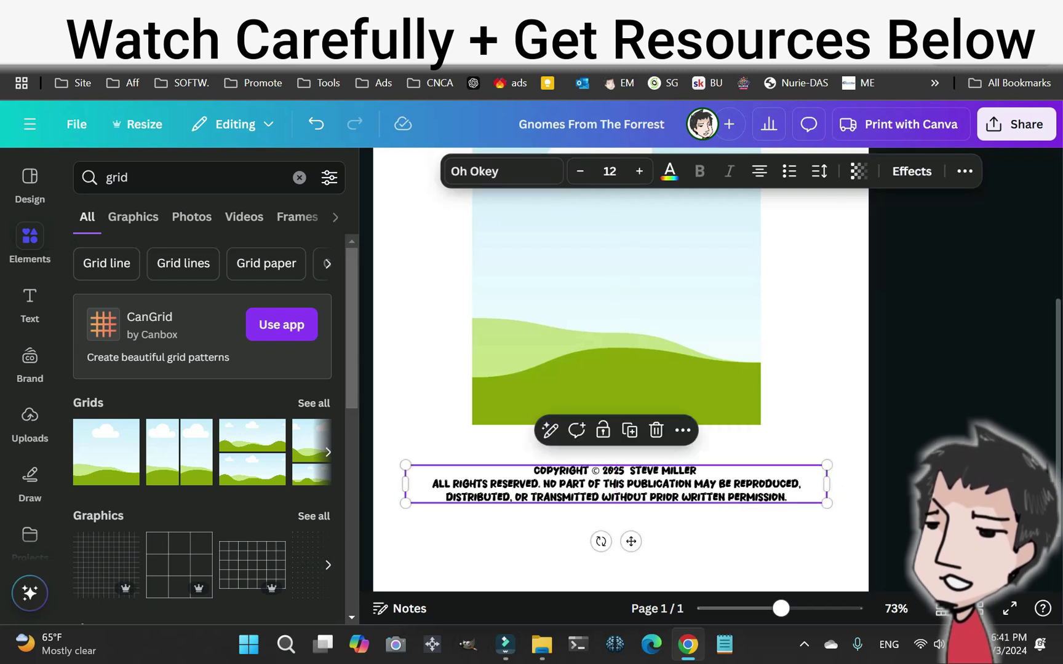
pyautogui.press('Escape')
# Step: Duplicate the coloring page twice and zoom out to see the whole pages
pyautogui.scroll(2, 1058, 420)
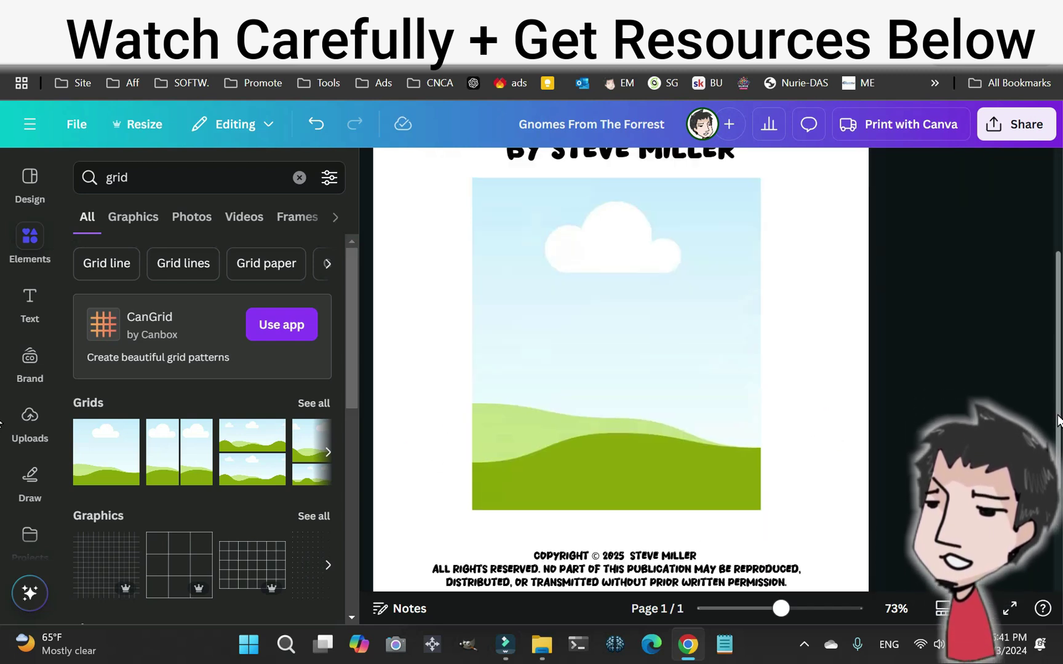
pyautogui.scroll(3, 1057, 420)
pyautogui.click(826, 218)
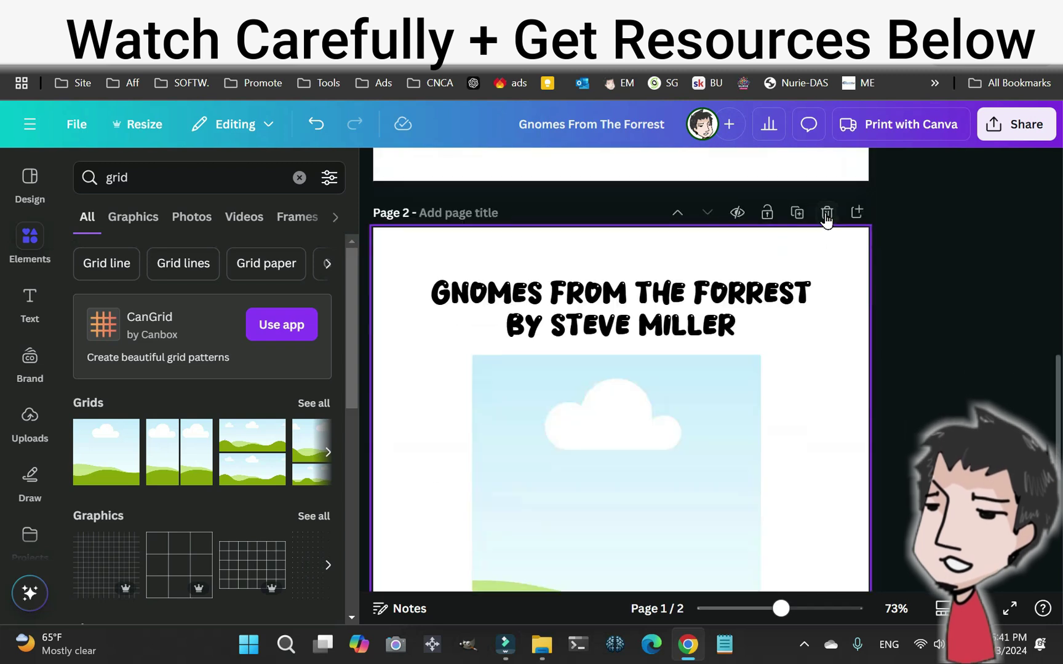
pyautogui.click(797, 213)
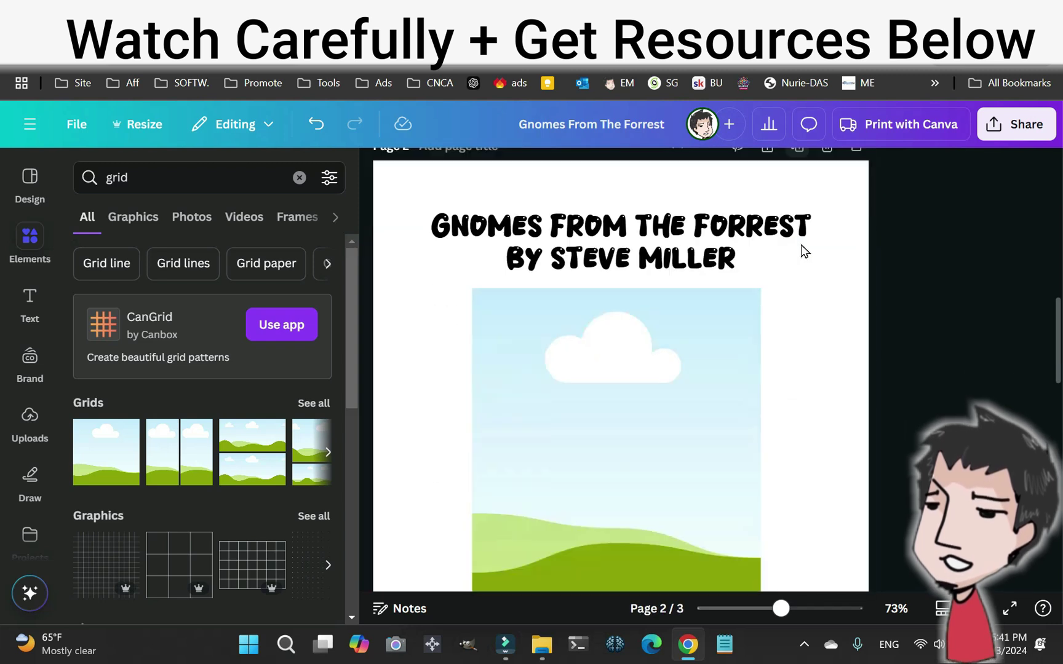
pyautogui.moveTo(781, 610); pyautogui.dragTo(743, 609)
# Step: Delete the picture, copyright notice and byline from page 2, leaving the title
pyautogui.scroll(5, 586, 447)
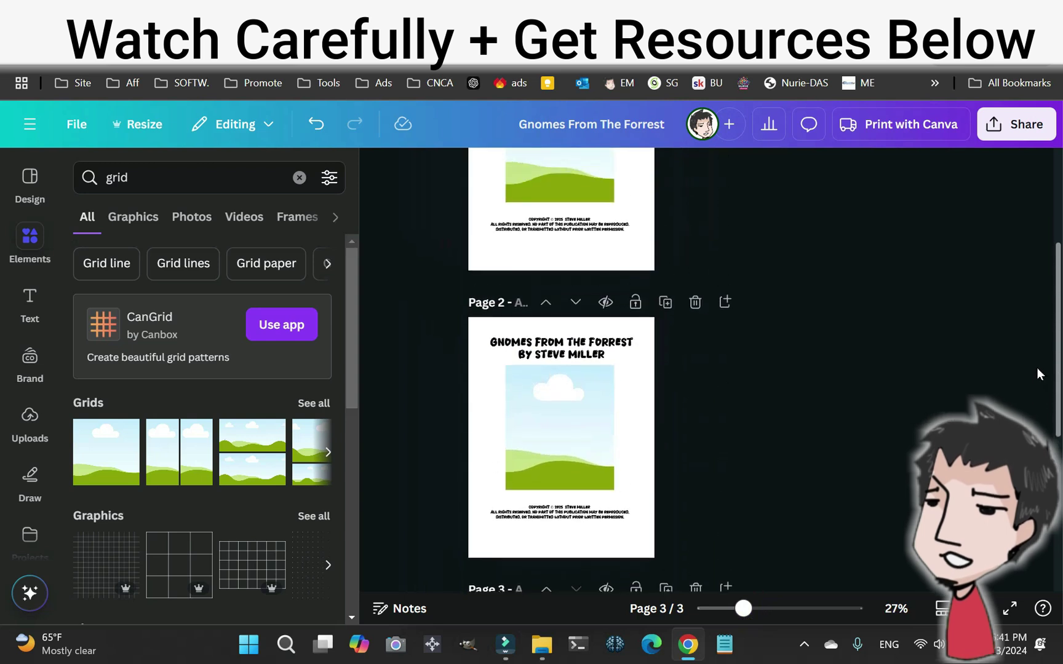
pyautogui.click(585, 447)
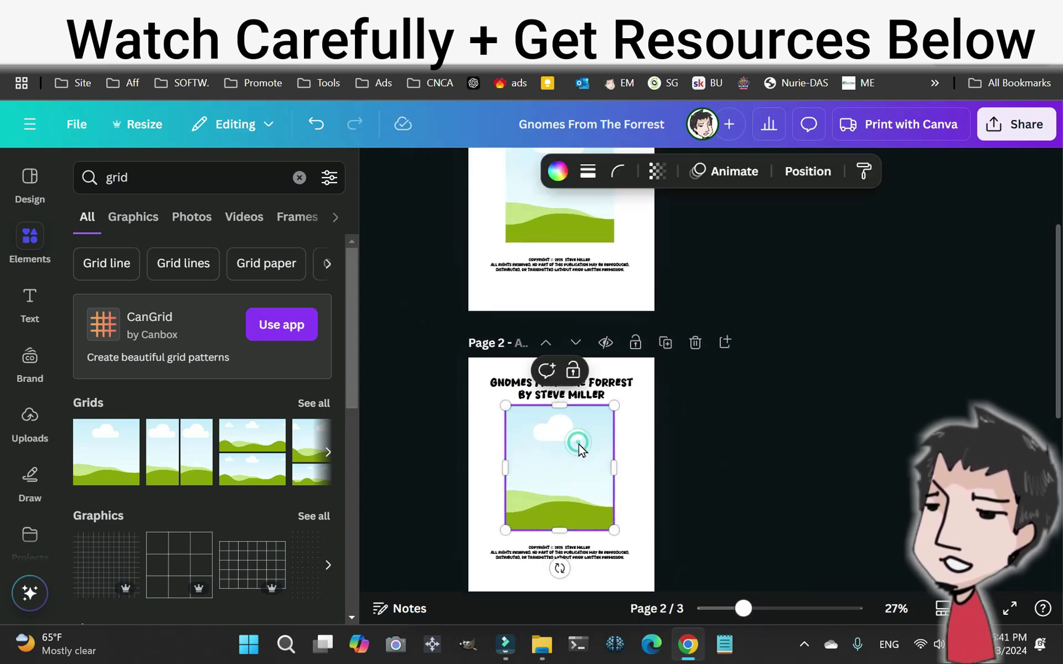
pyautogui.press('Delete')
pyautogui.click(561, 556)
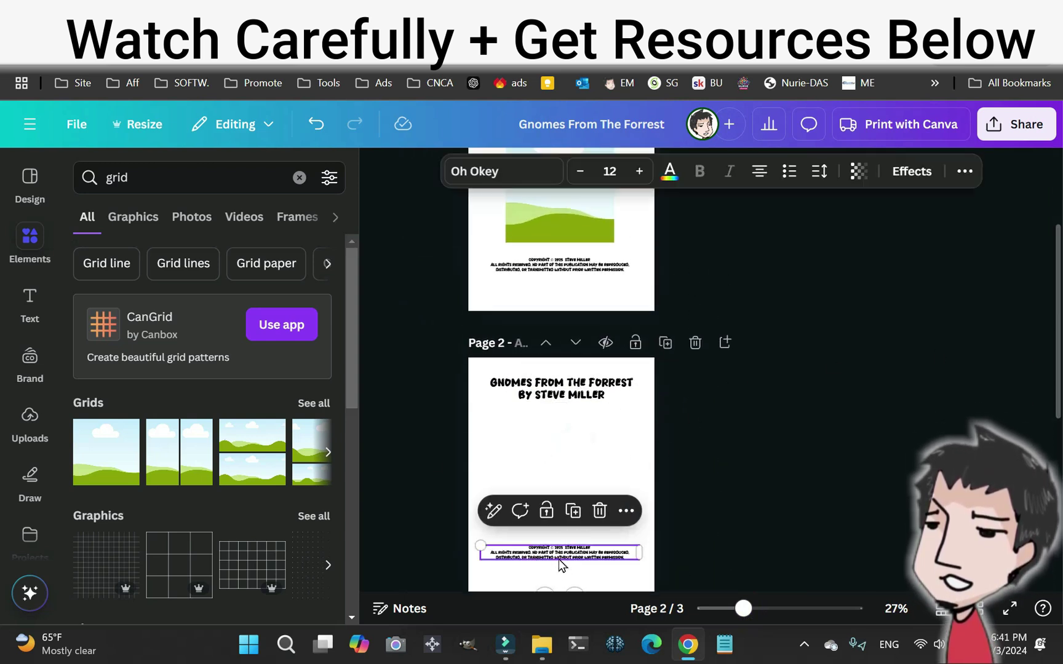
pyautogui.press('Delete')
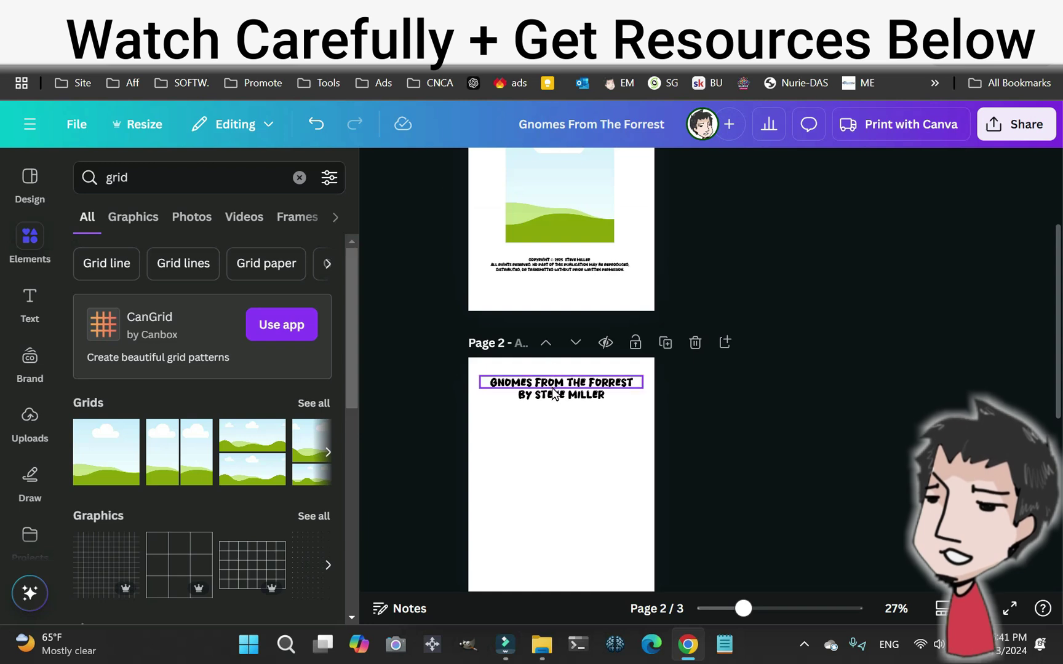
pyautogui.click(554, 384)
pyautogui.click(549, 398)
pyautogui.press('Delete')
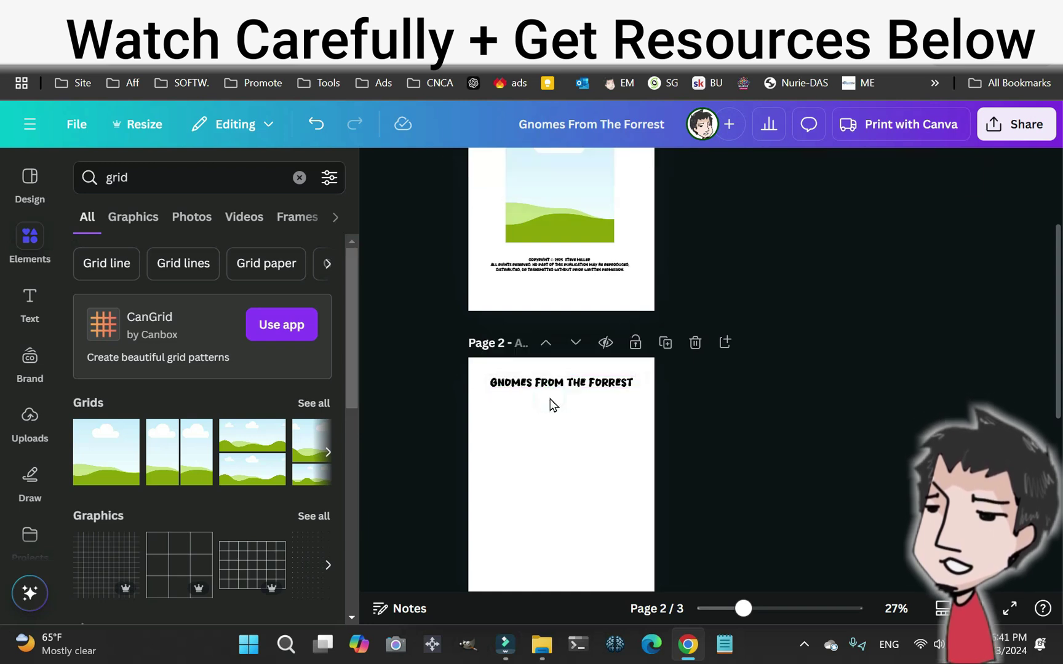
pyautogui.click(559, 382)
pyautogui.doubleClick(559, 382)
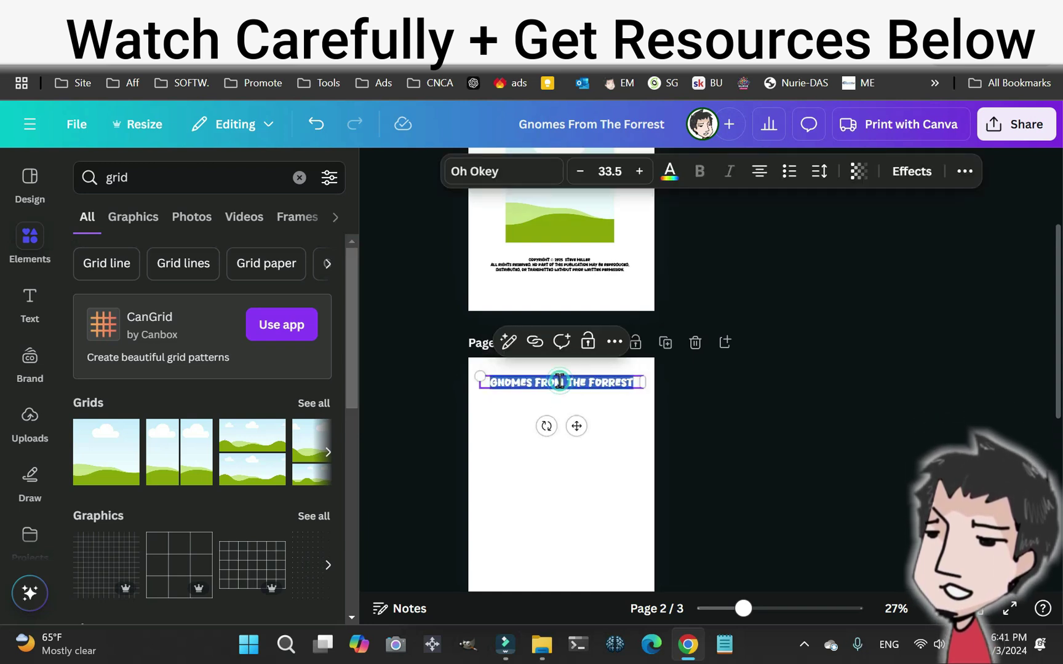